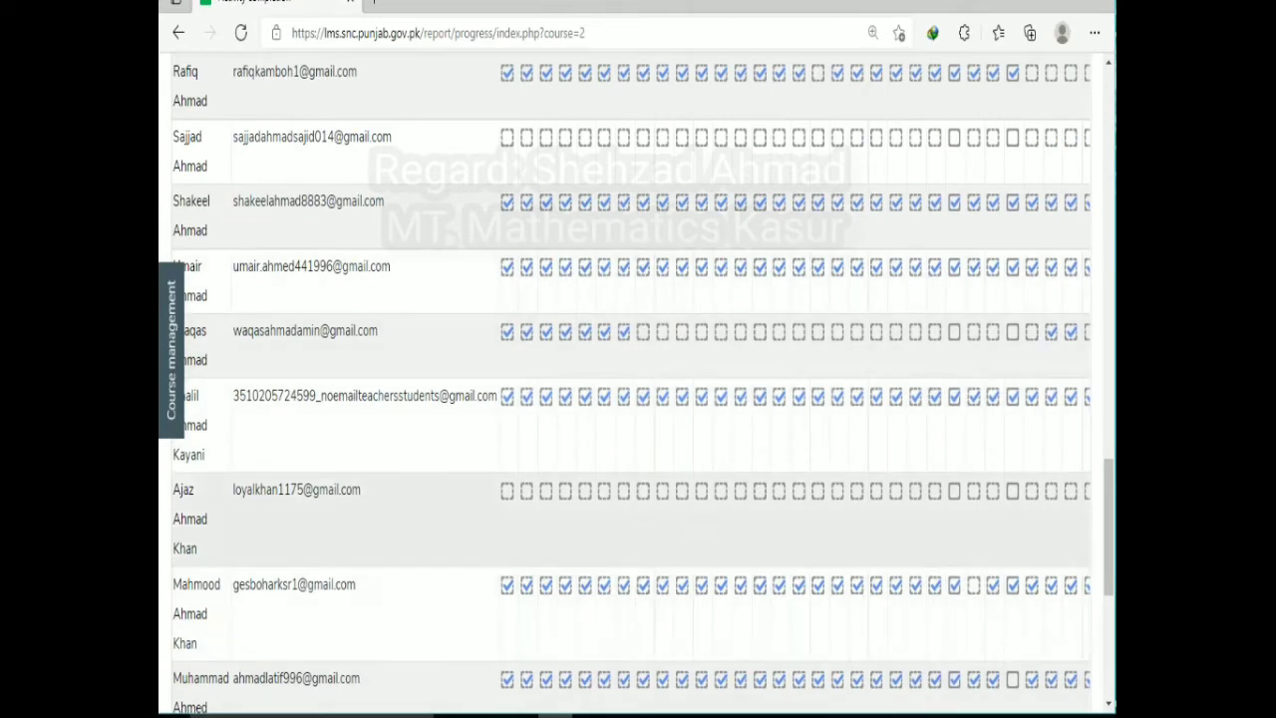
Step: Examine the activity completion report for each participant, including the Team Session Attendance column at the far end of the table
scroll(633, 399, "down", 3)
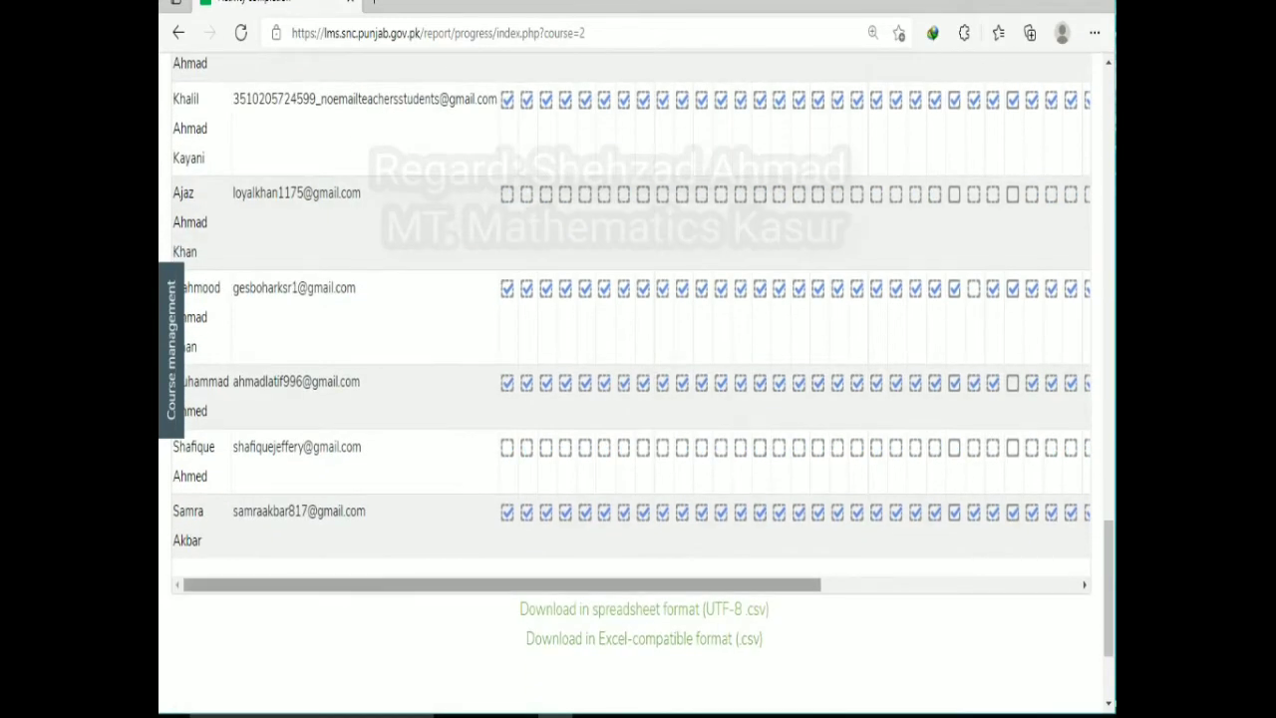
left_click_drag(630, 585, 888, 585)
scroll(633, 398, "up", 3)
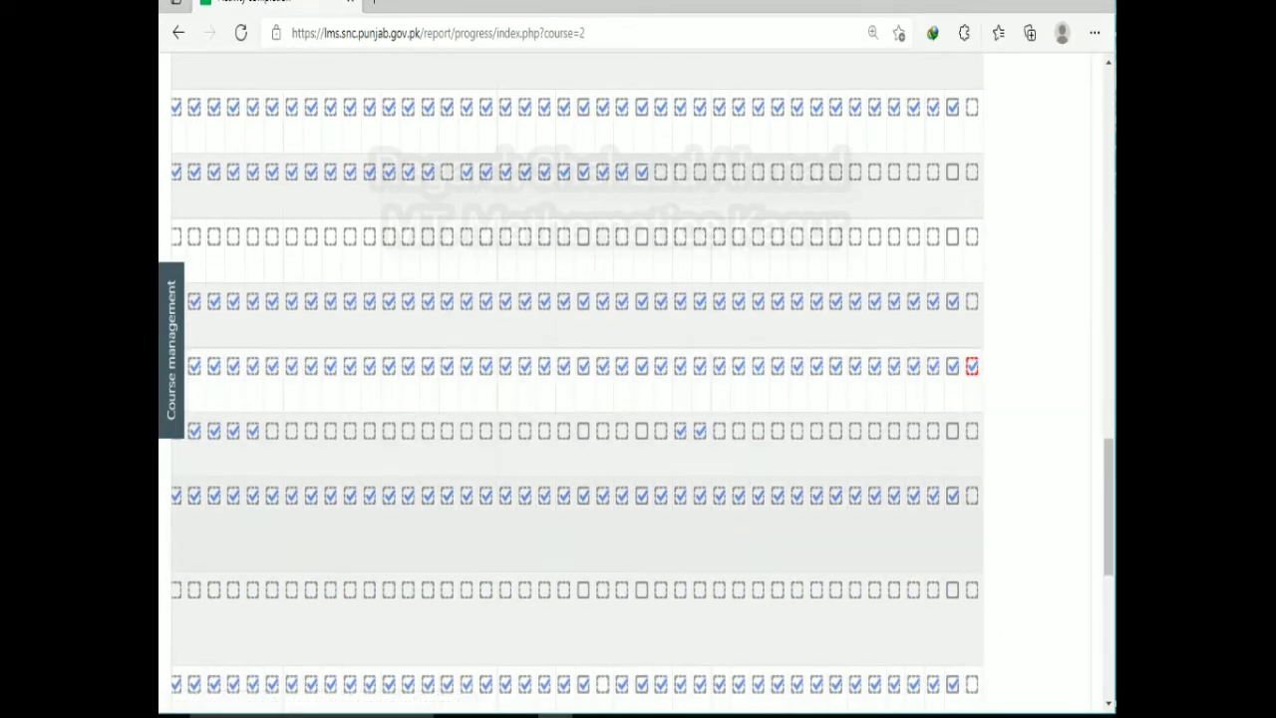
scroll(576, 398, "up", 9)
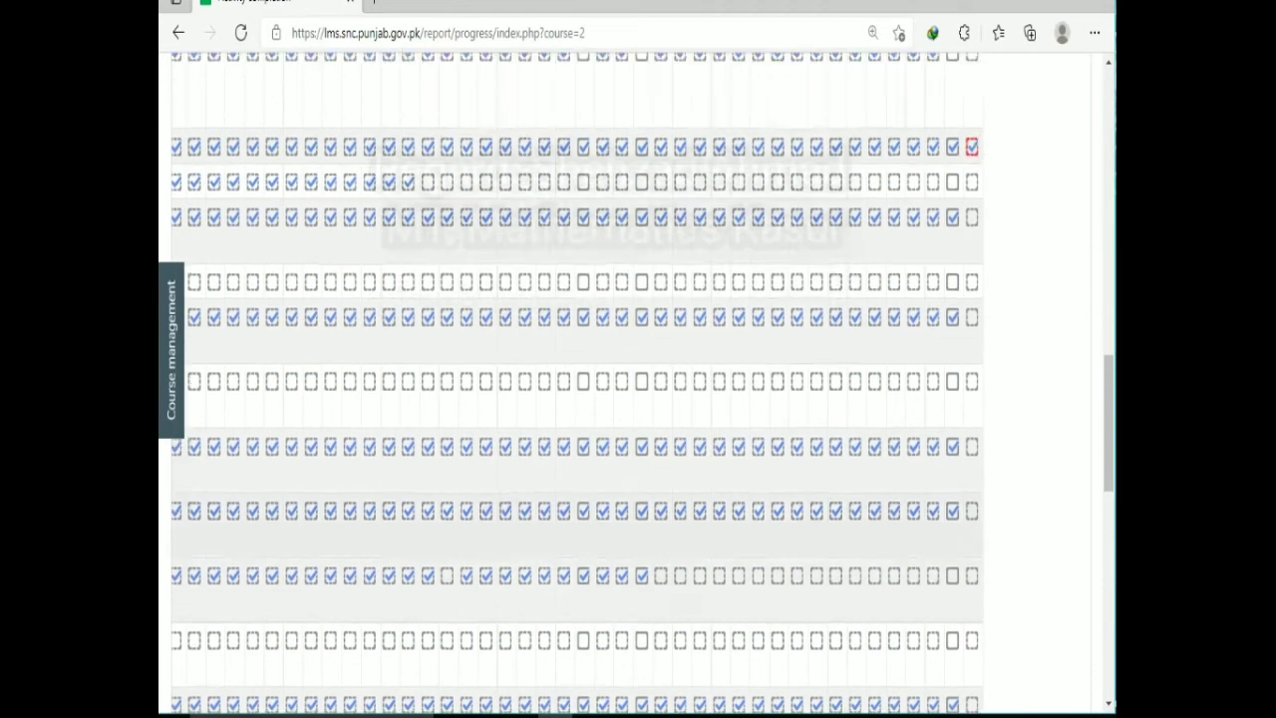
scroll(577, 399, "up", 2)
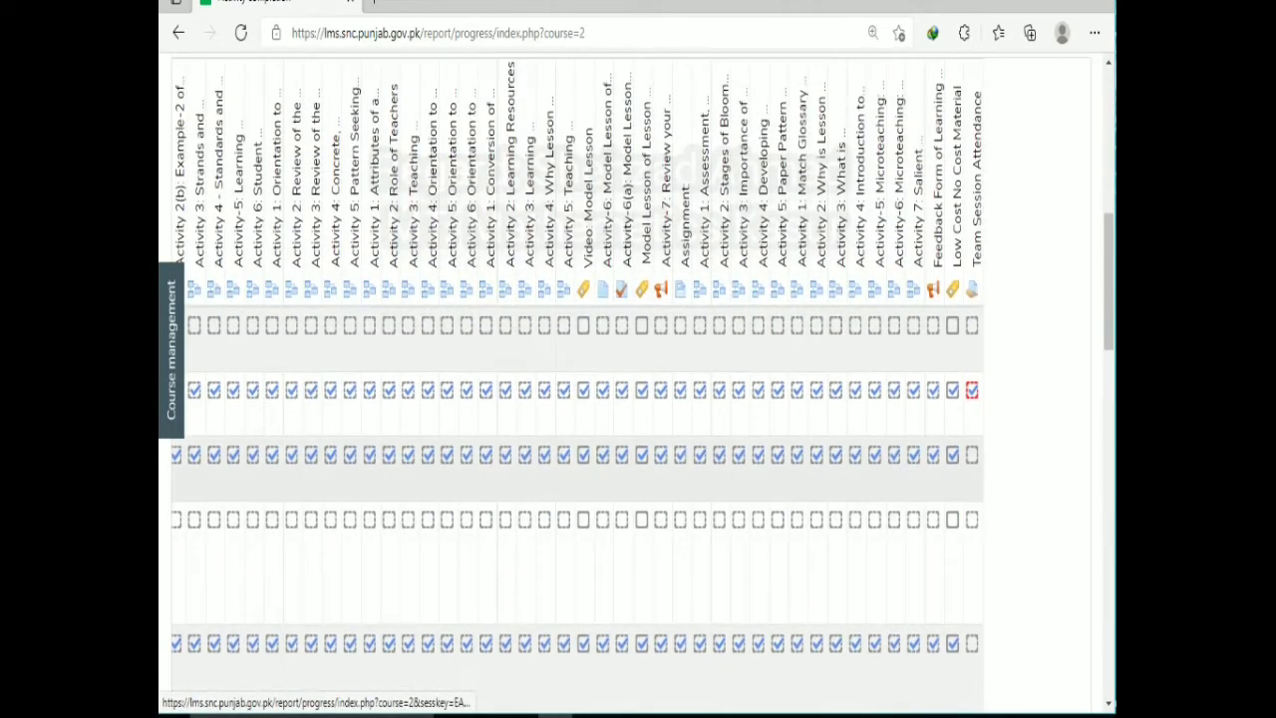
scroll(577, 398, "down", 8)
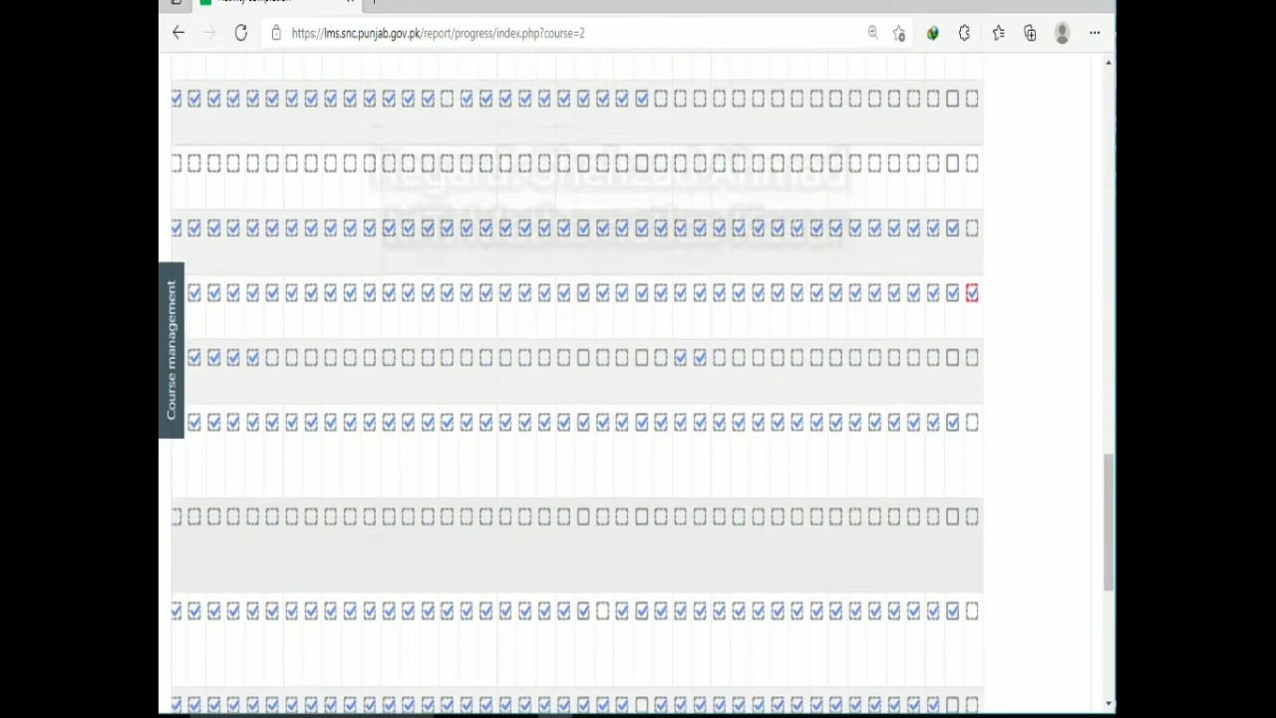
scroll(576, 398, "down", 2)
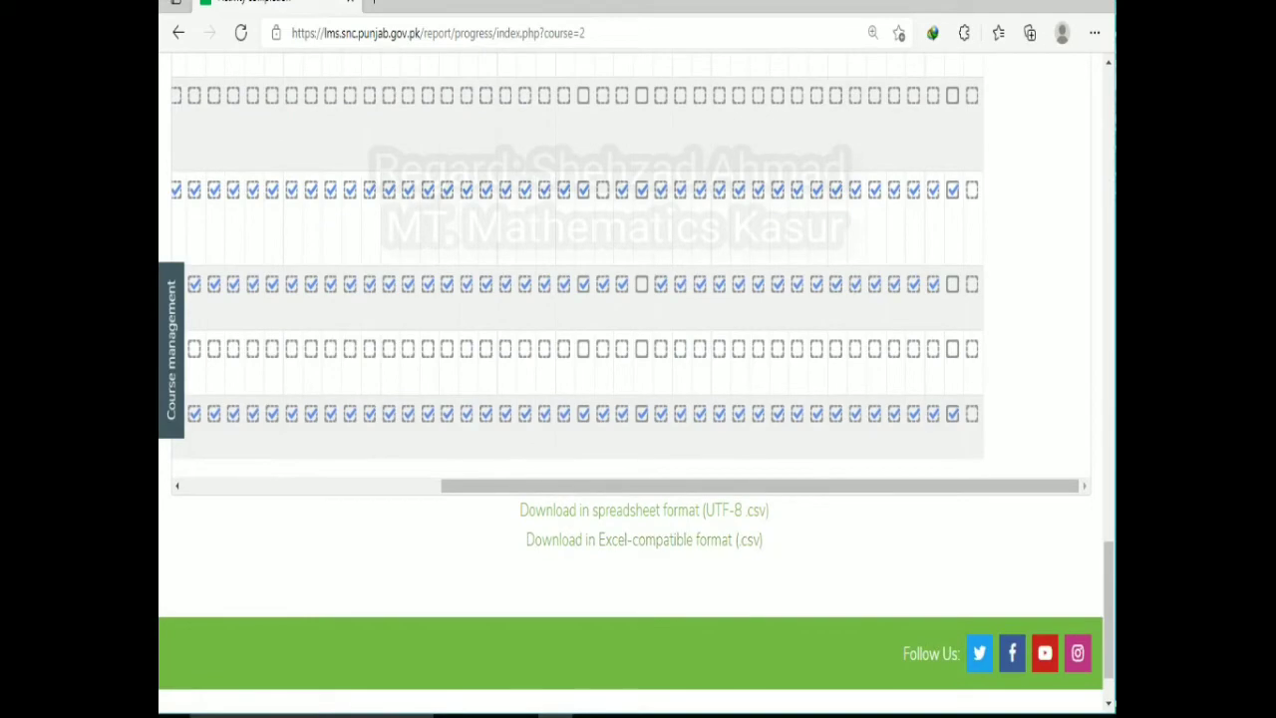
scroll(628, 299, "left", 5)
Step: Override Team Session Attendance to Completed for the participant with all other activities done, listed directly above the partly completed row, and save the change
scroll(628, 398, "up", 3)
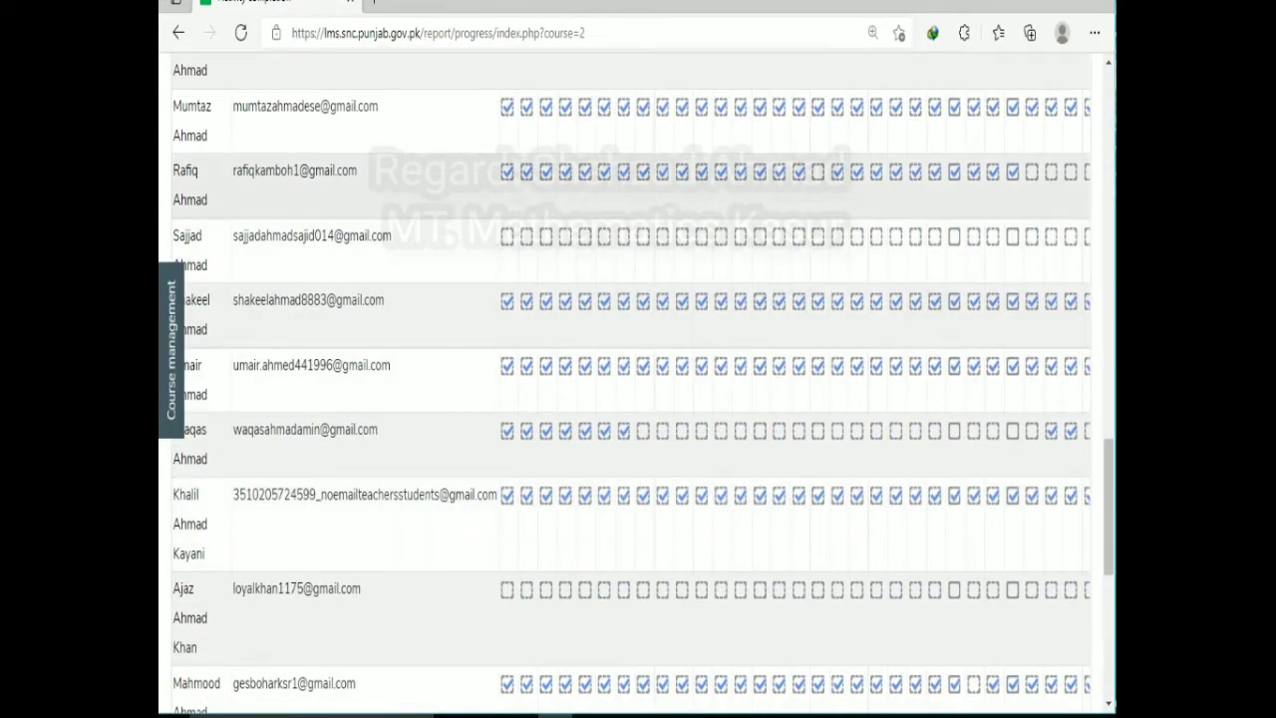
scroll(628, 399, "up", 1)
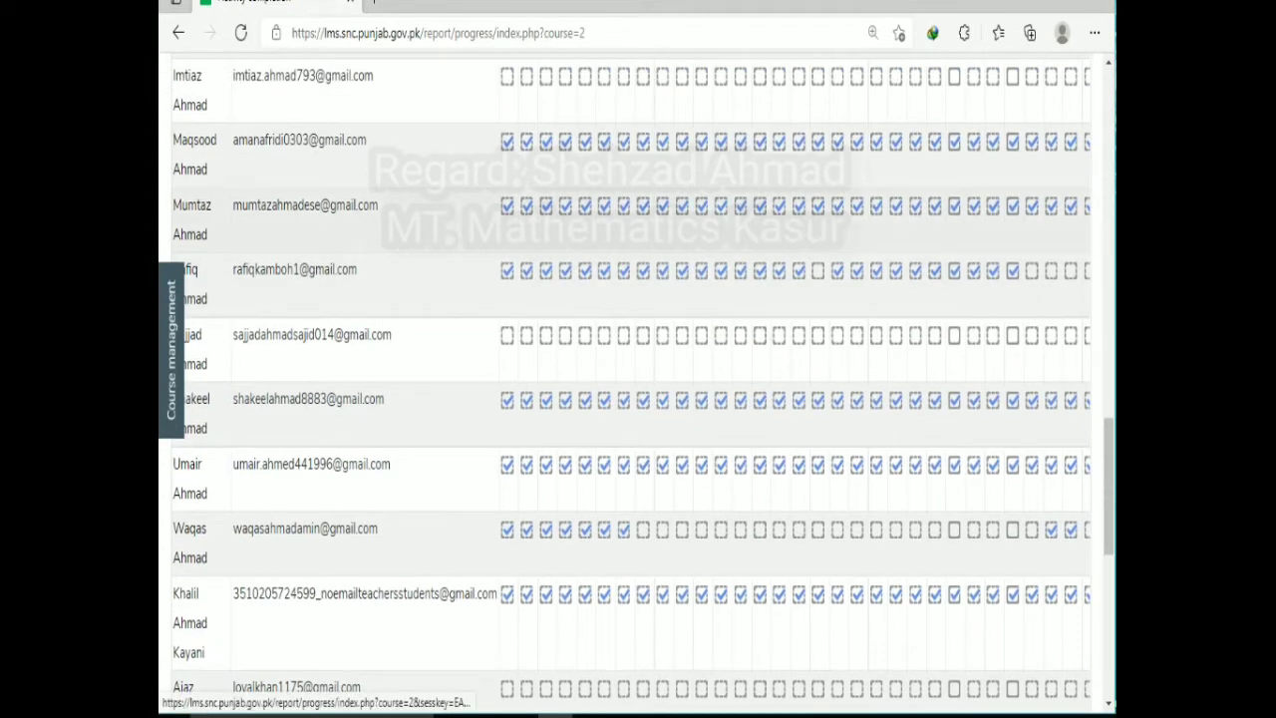
scroll(628, 379, "right", 6)
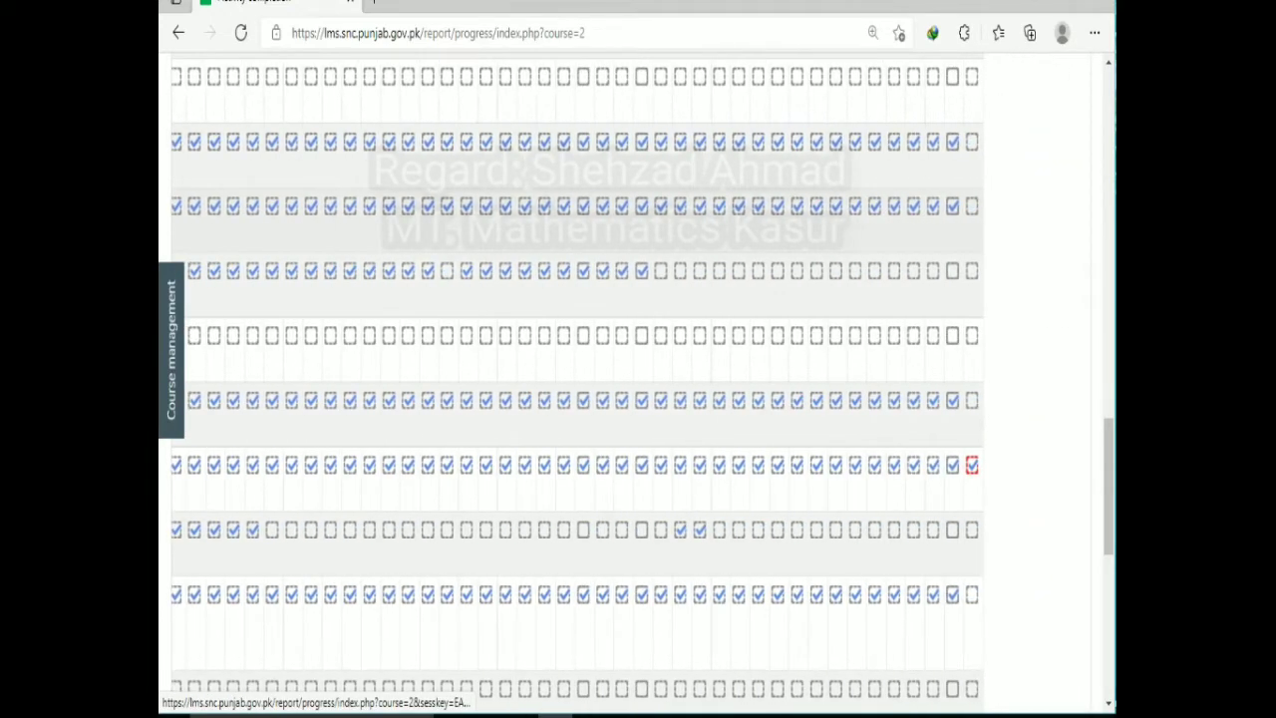
left_click(972, 206)
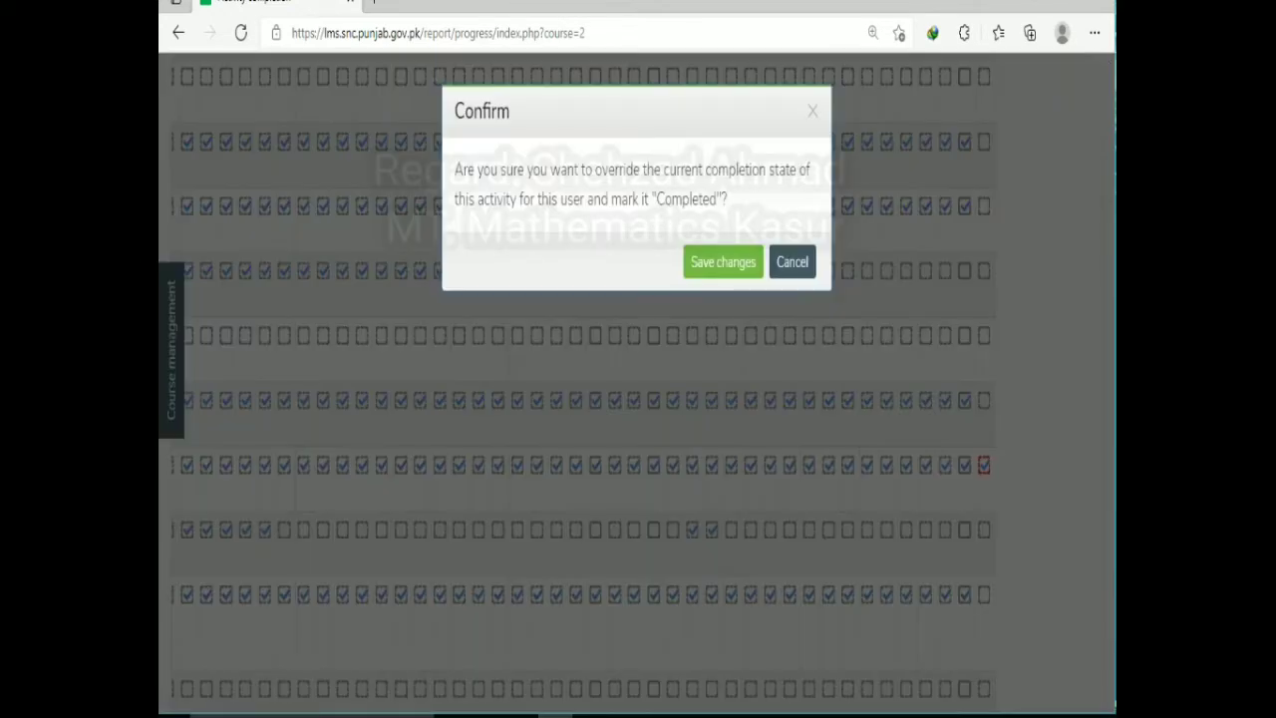
left_click(723, 261)
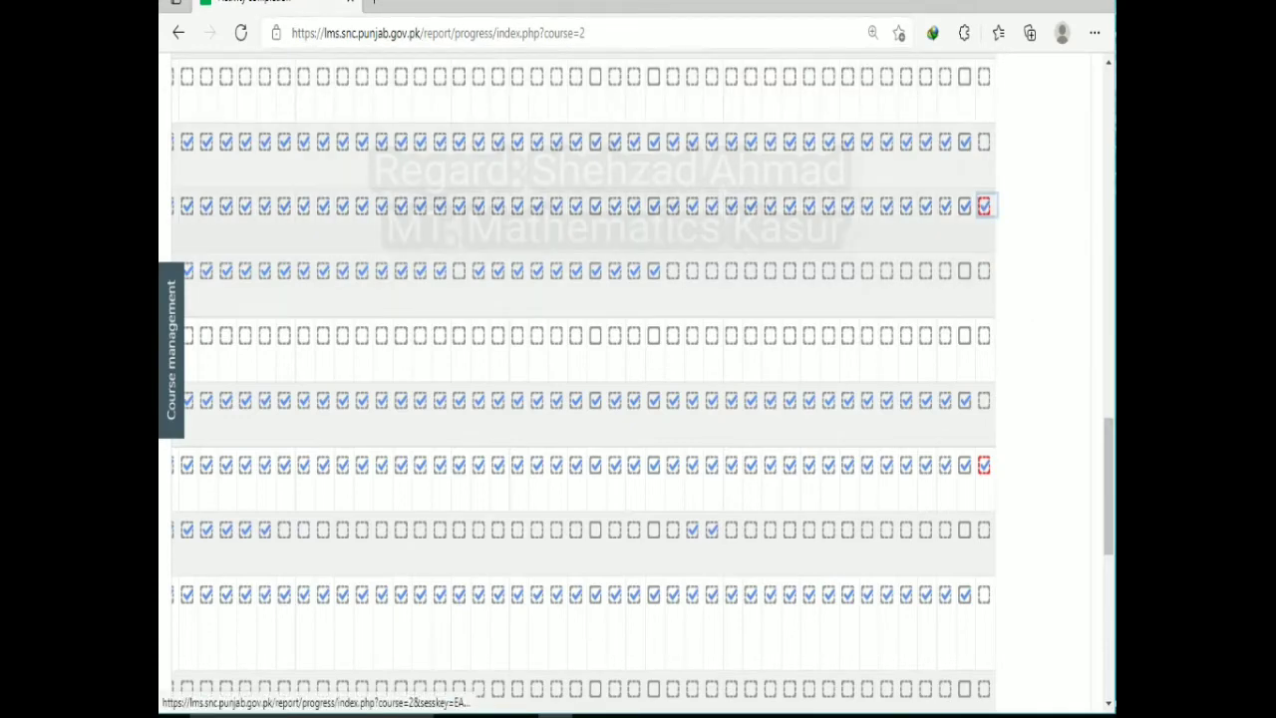
Step: Open the Team Session Attendance assignment from its column heading in the activity completion report
scroll(583, 399, "up", 5)
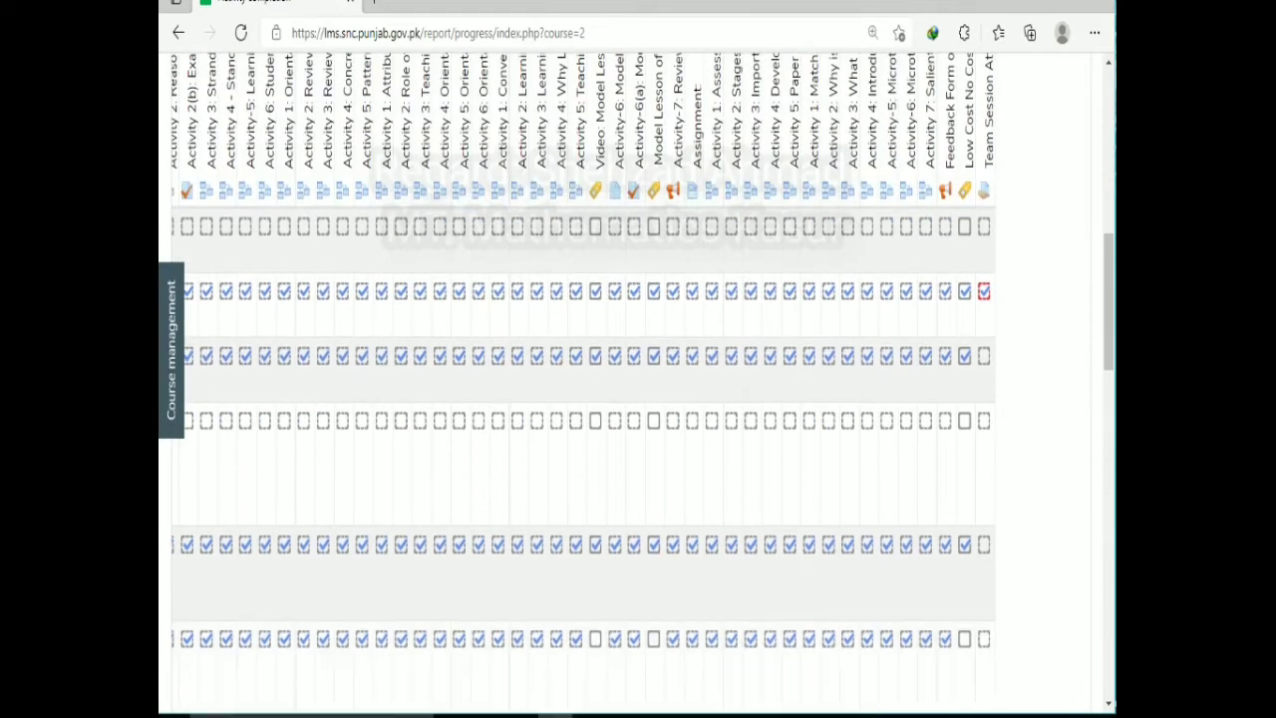
scroll(642, 390, "up", 5)
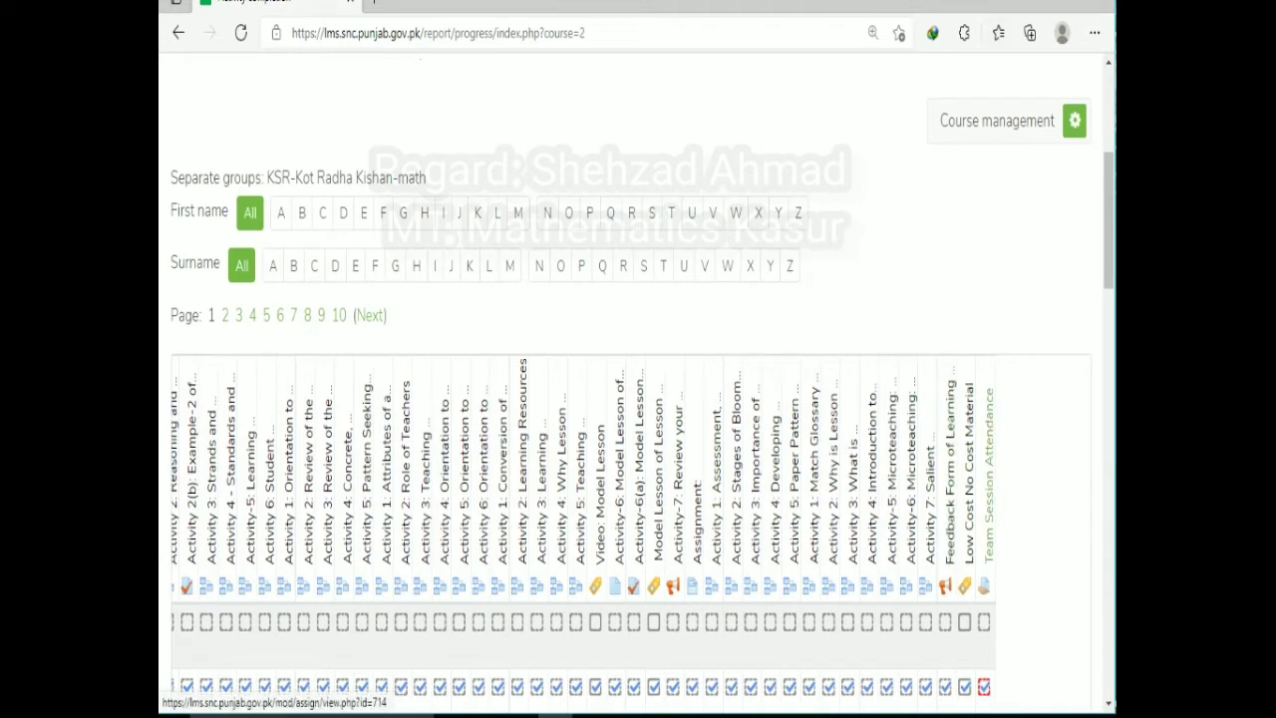
scroll(987, 508, "up", 1)
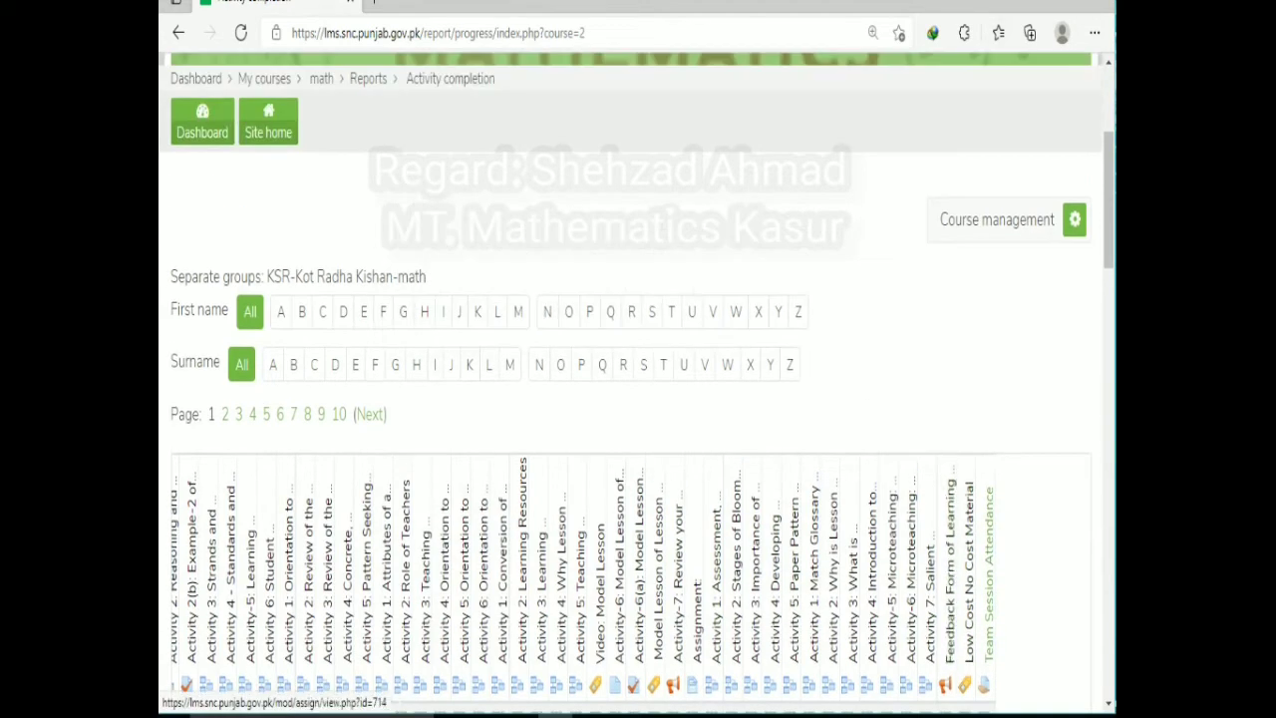
left_click(988, 539)
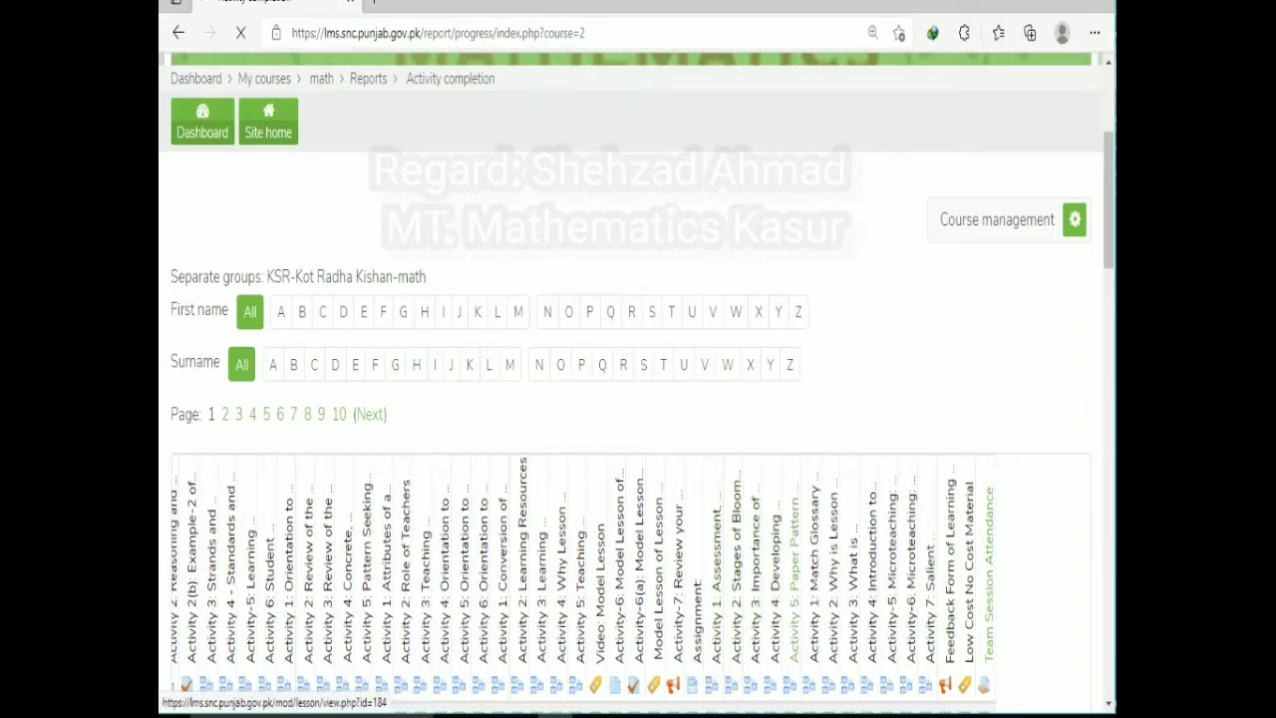
Step: Review the assignment's question and grading summary, and open the list of all submissions
scroll(637, 383, "down", 5)
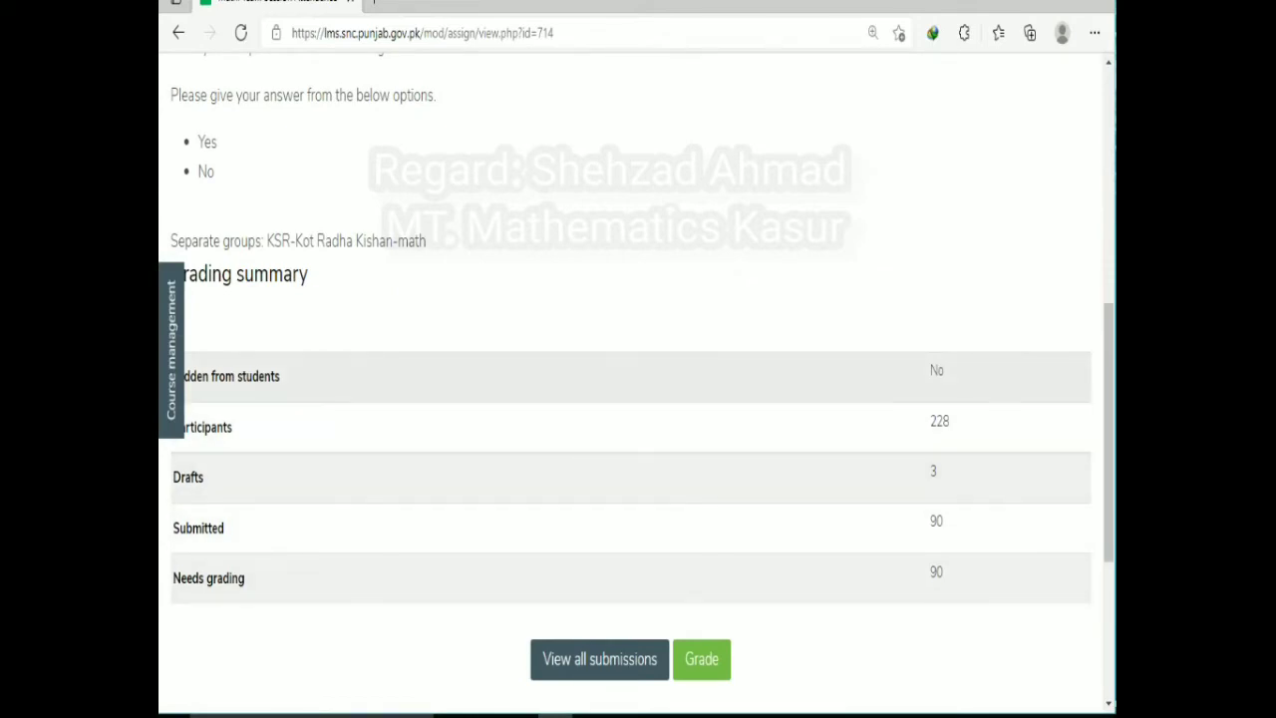
scroll(637, 383, "up", 1)
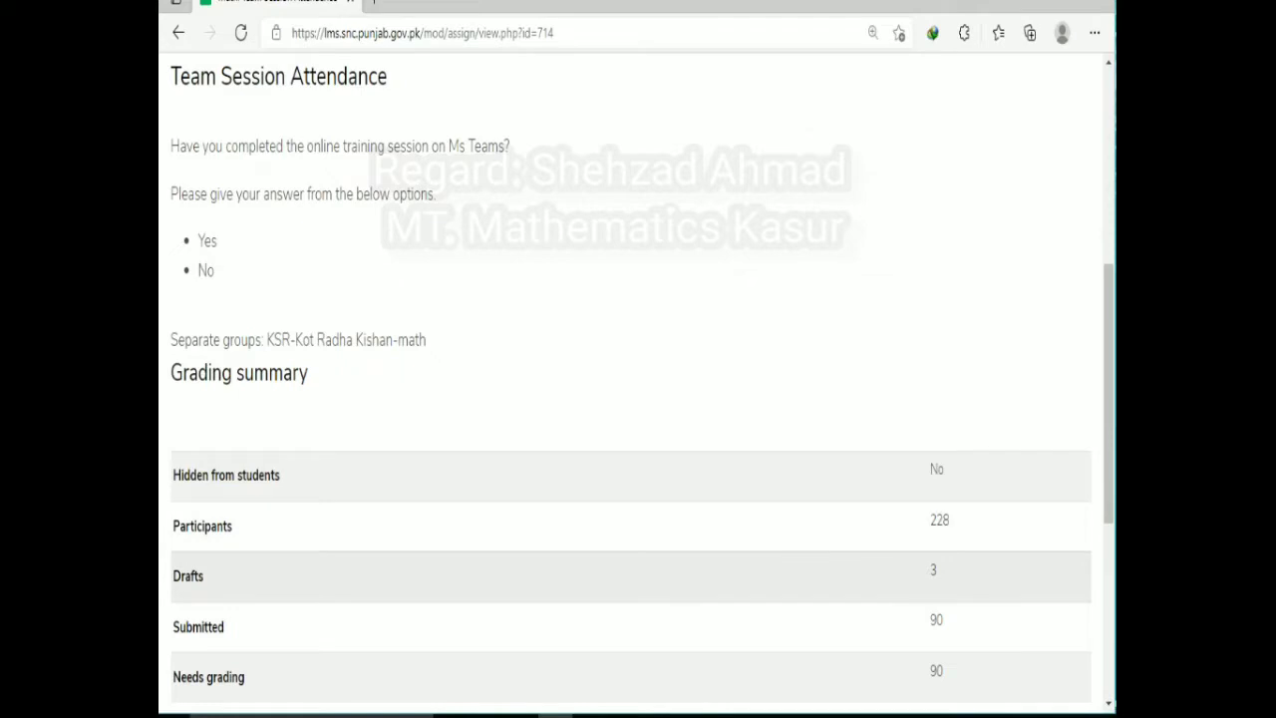
scroll(633, 379, "down", 2)
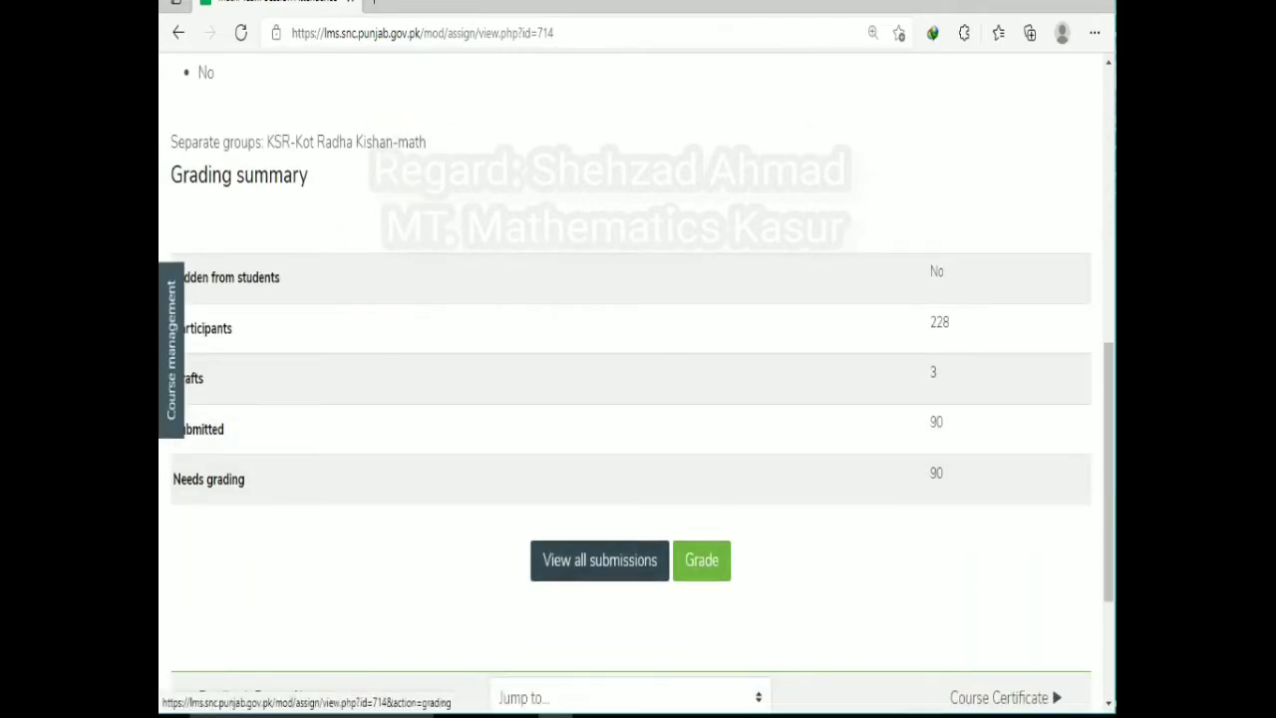
left_click(599, 561)
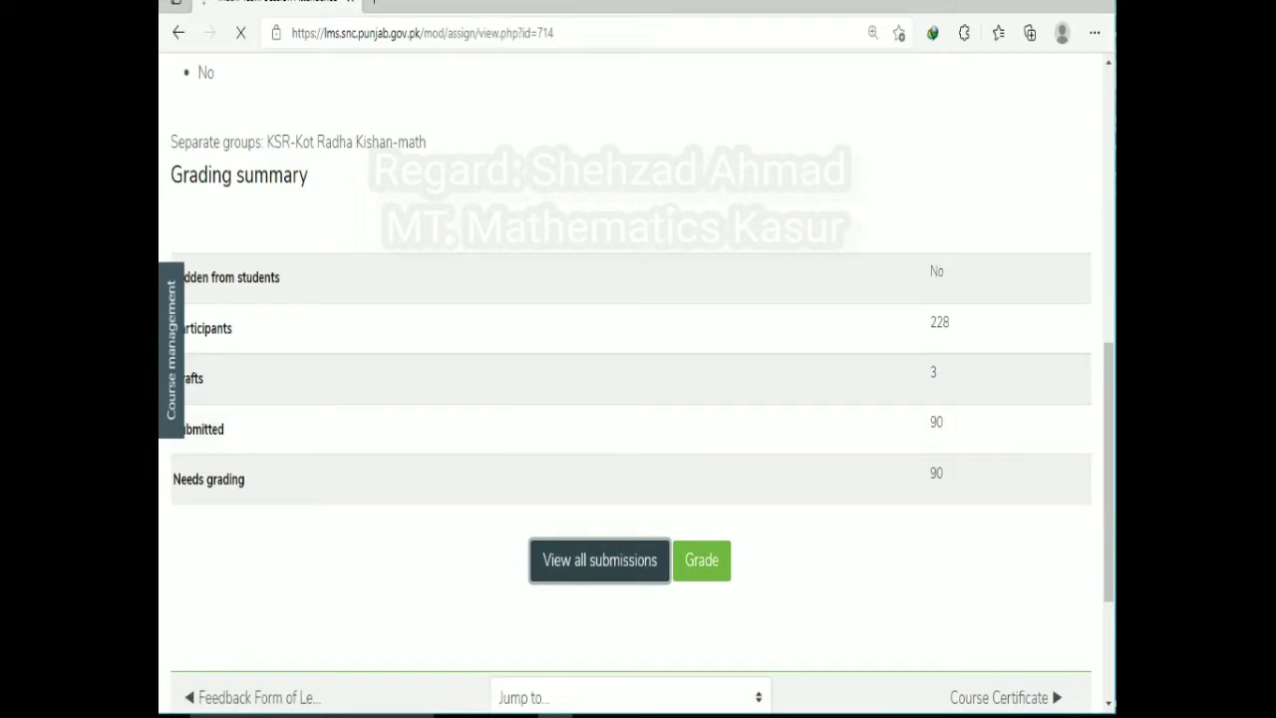
Step: Open grading for the submission reading "Yes, I have already completed the online training on Teams App" and set its grade to 100
scroll(638, 399, "down", 5)
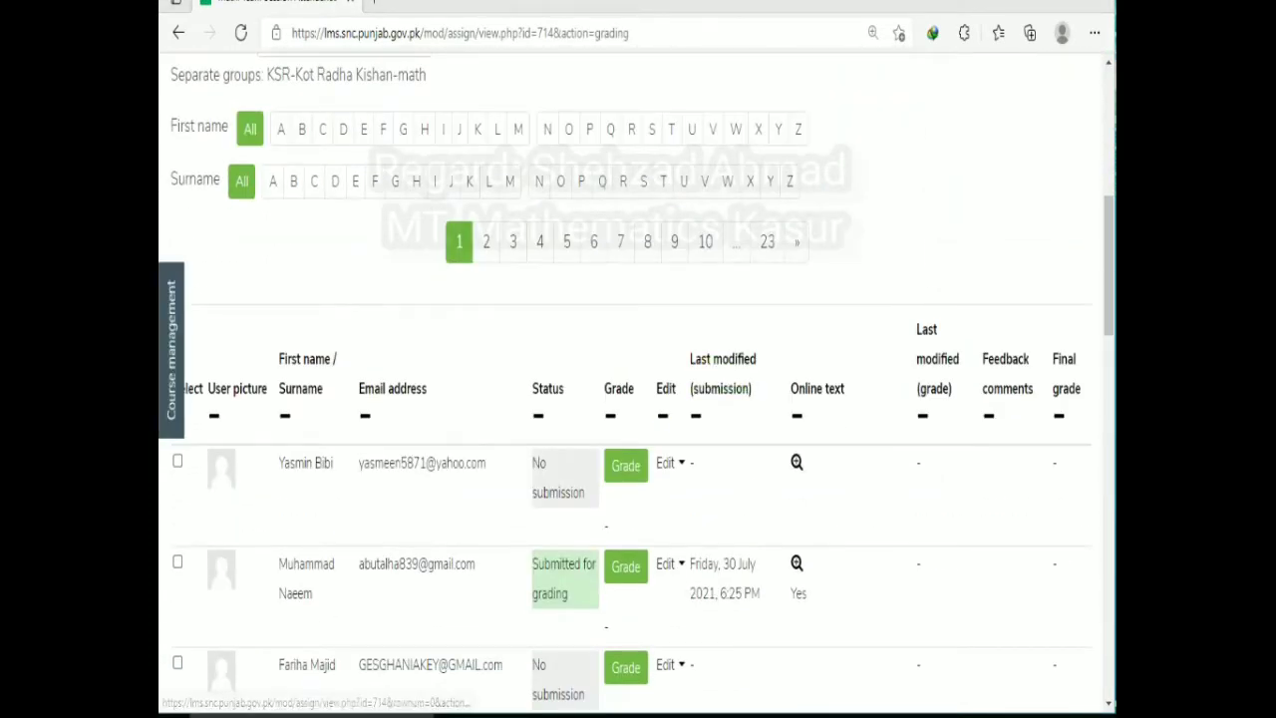
scroll(698, 429, "down", 1)
scroll(638, 399, "down", 1)
scroll(638, 399, "down", 1)
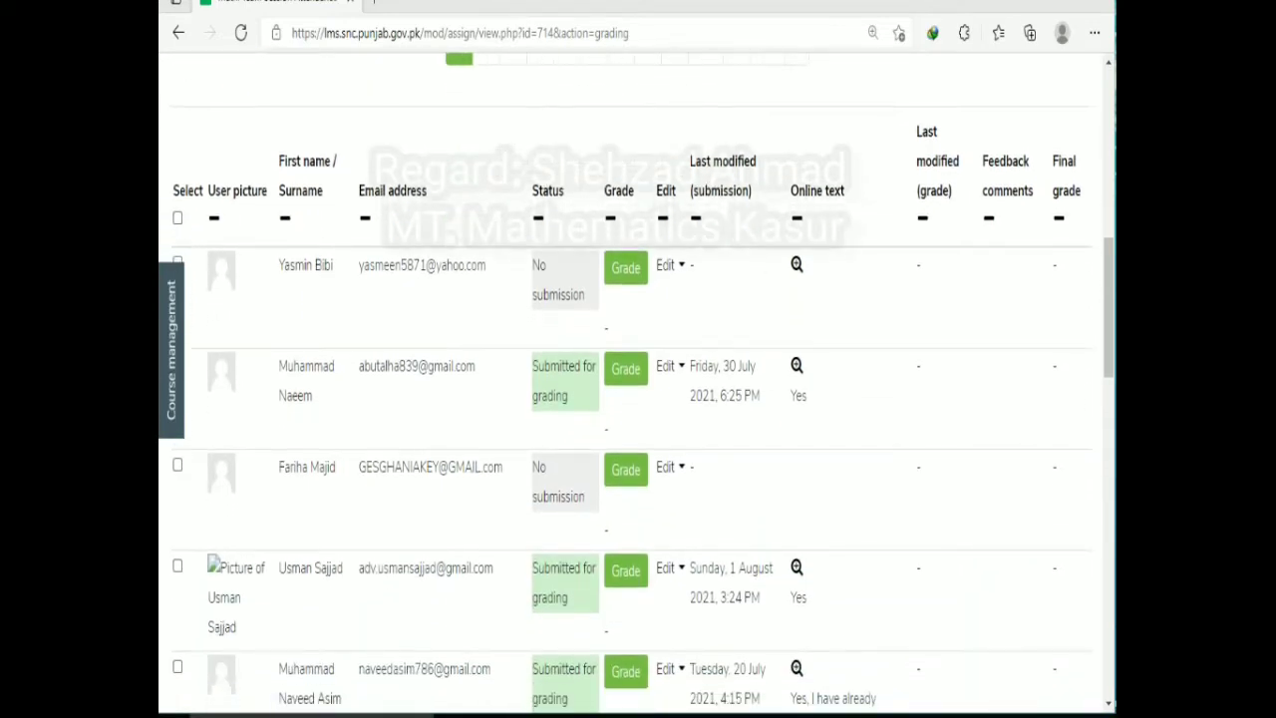
scroll(639, 398, "down", 1)
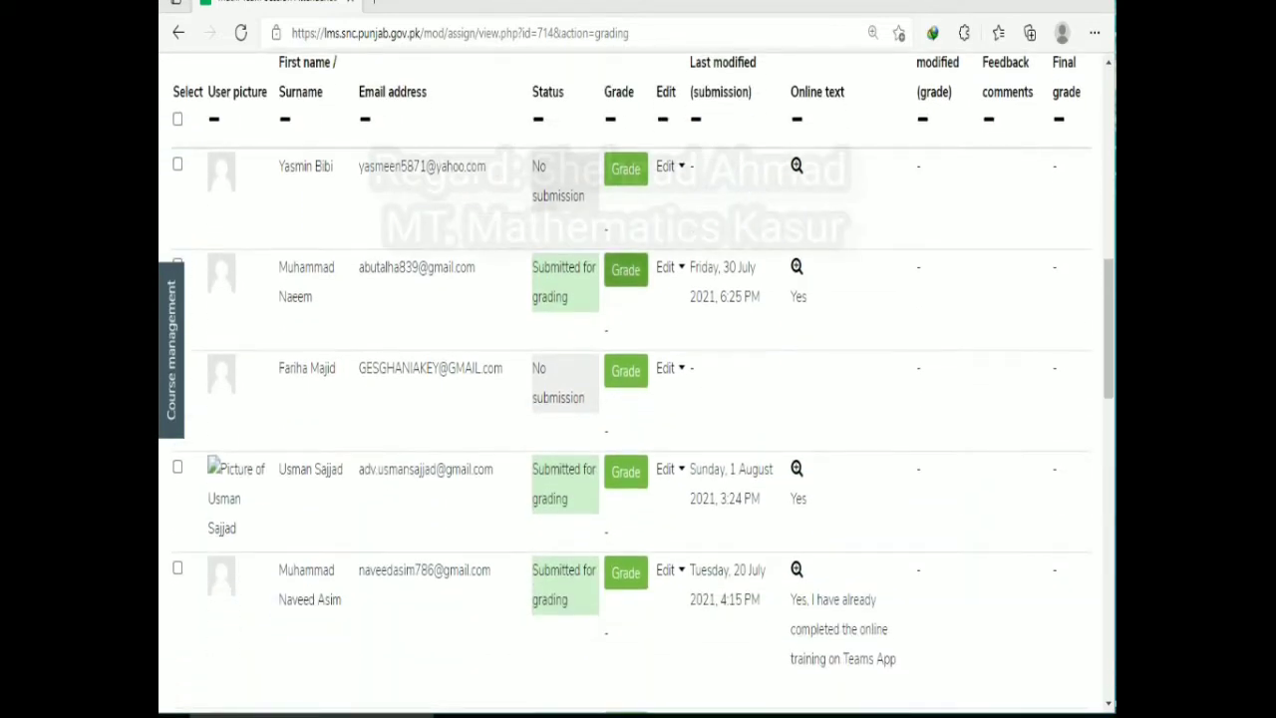
scroll(626, 274, "down", 2)
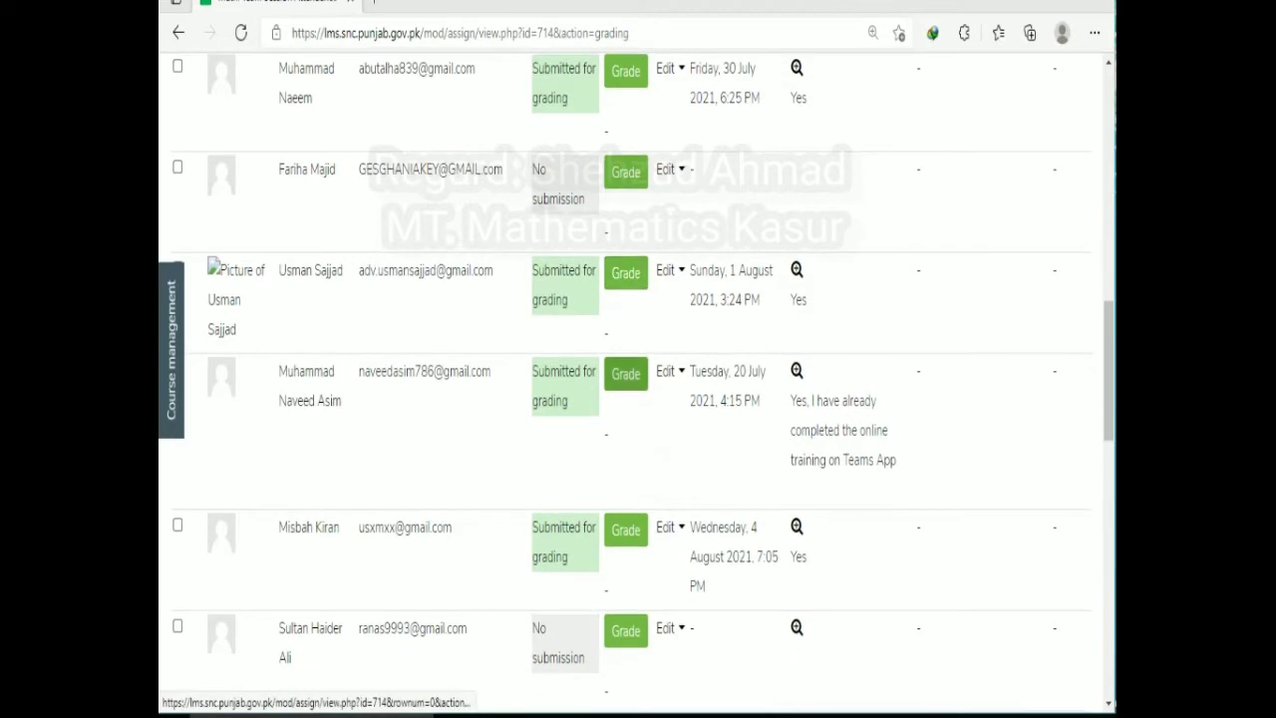
scroll(626, 274, "down", 1)
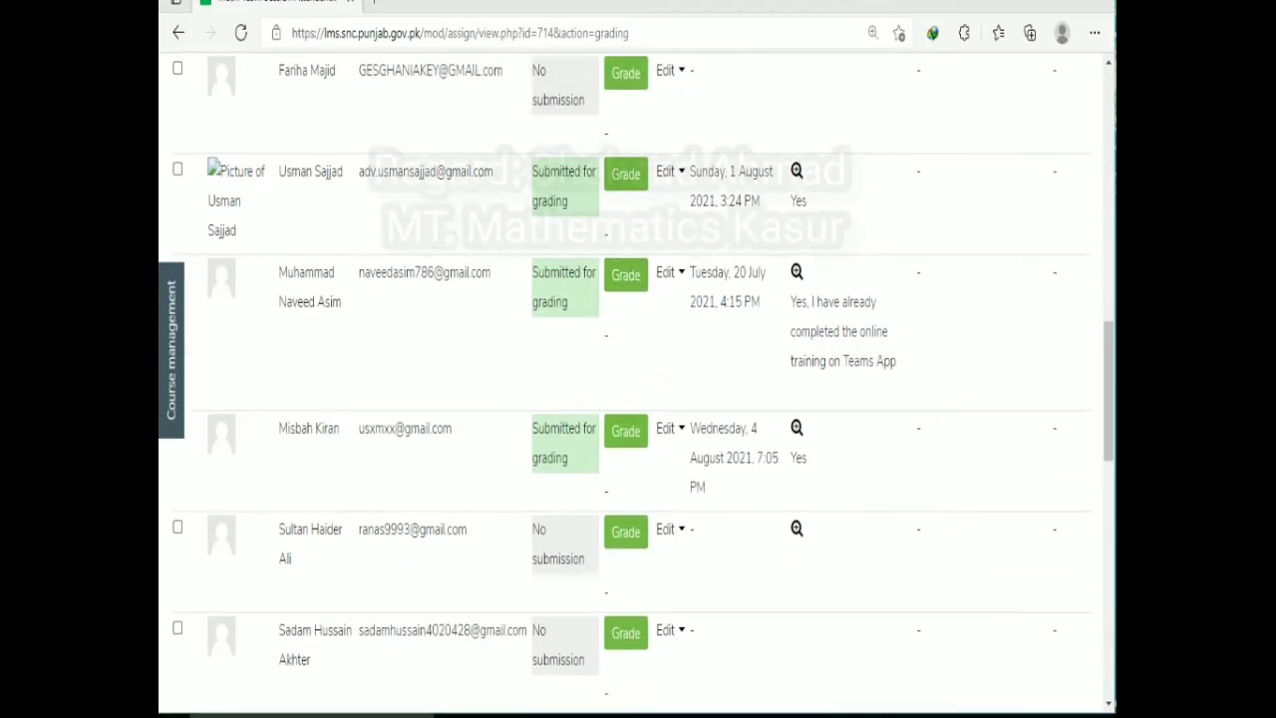
left_click(626, 274)
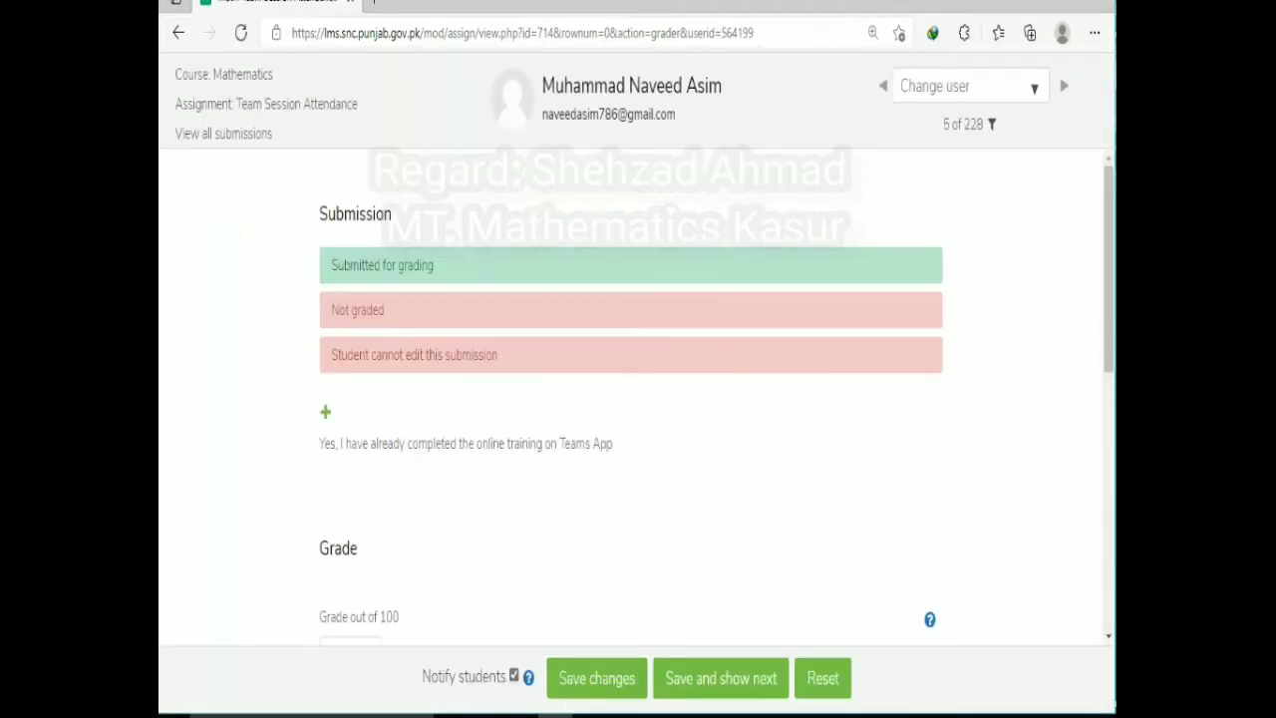
scroll(630, 389, "down", 3)
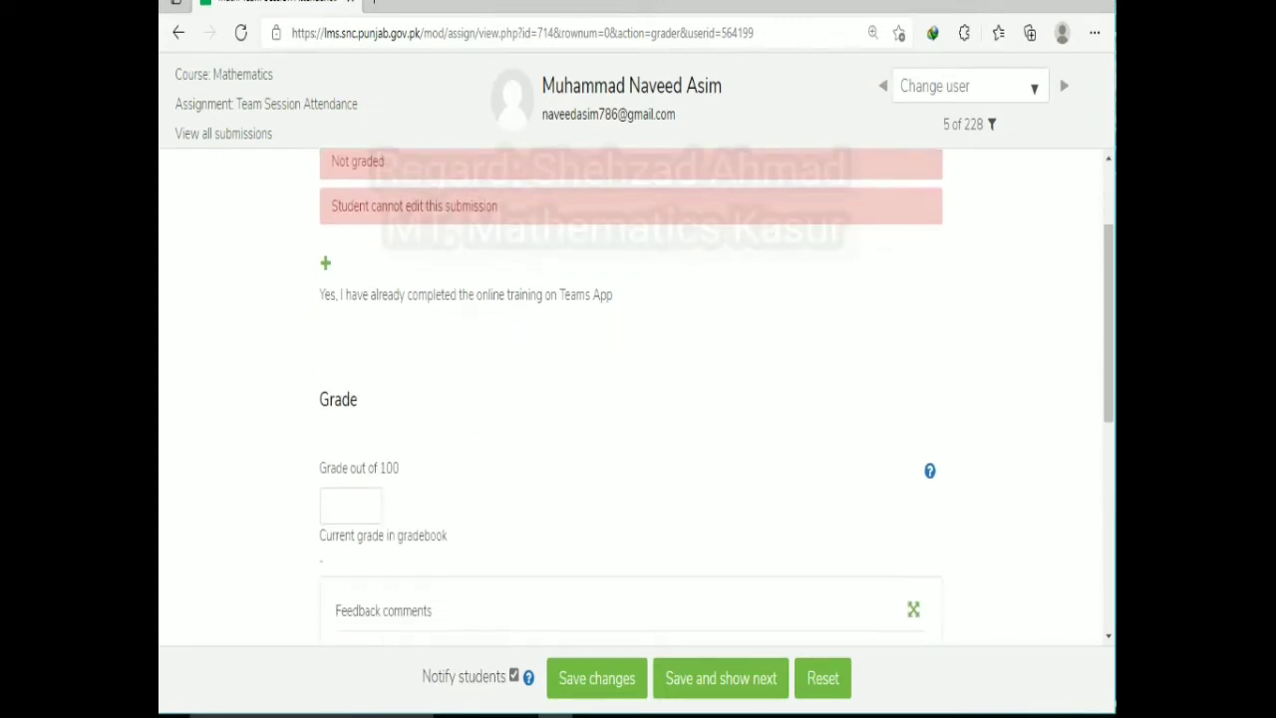
type("100")
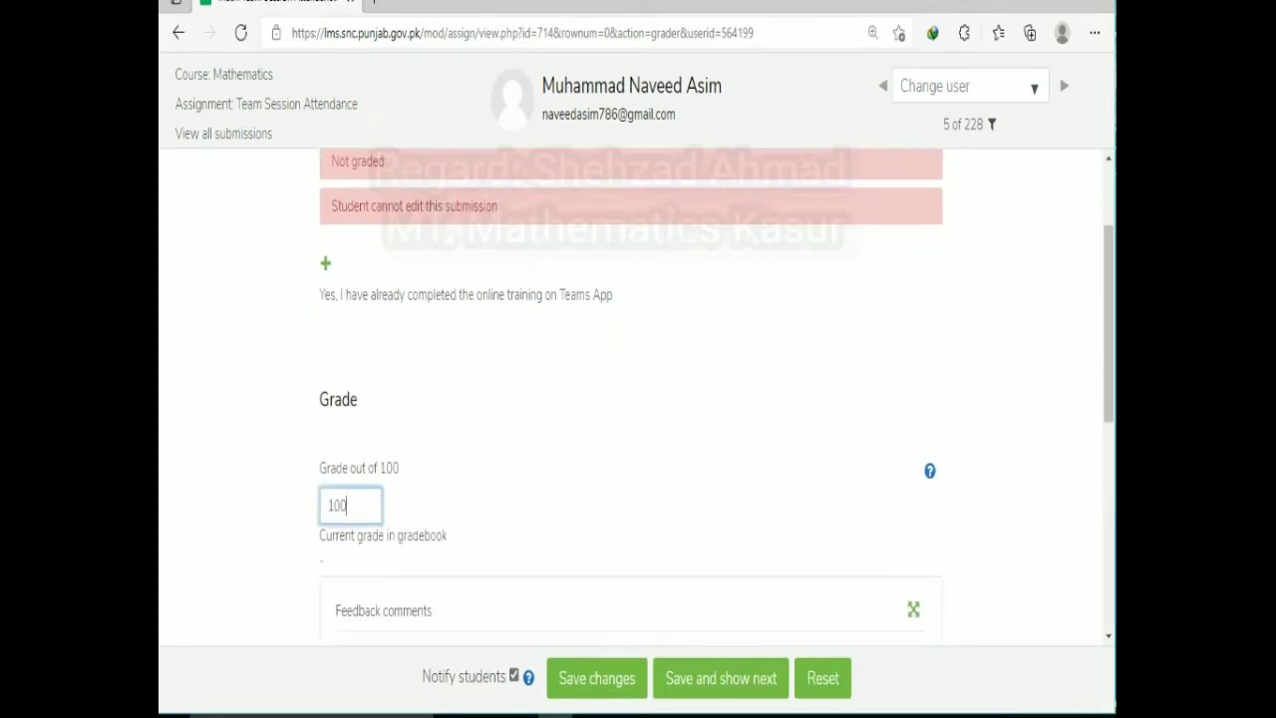
Step: Begin the feedback comment for the submission graded 100 with "Respected Teacher We Warmly Welcome You To SNC"
scroll(630, 389, "down", 3)
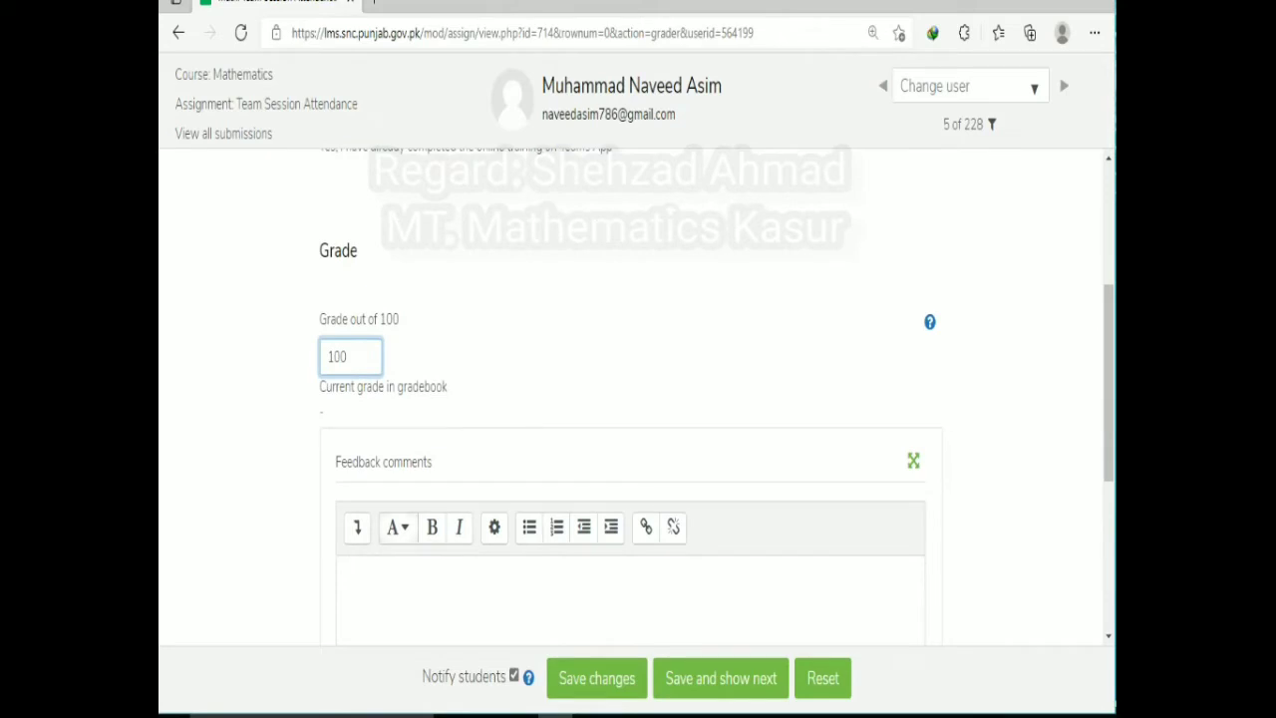
scroll(630, 398, "down", 3)
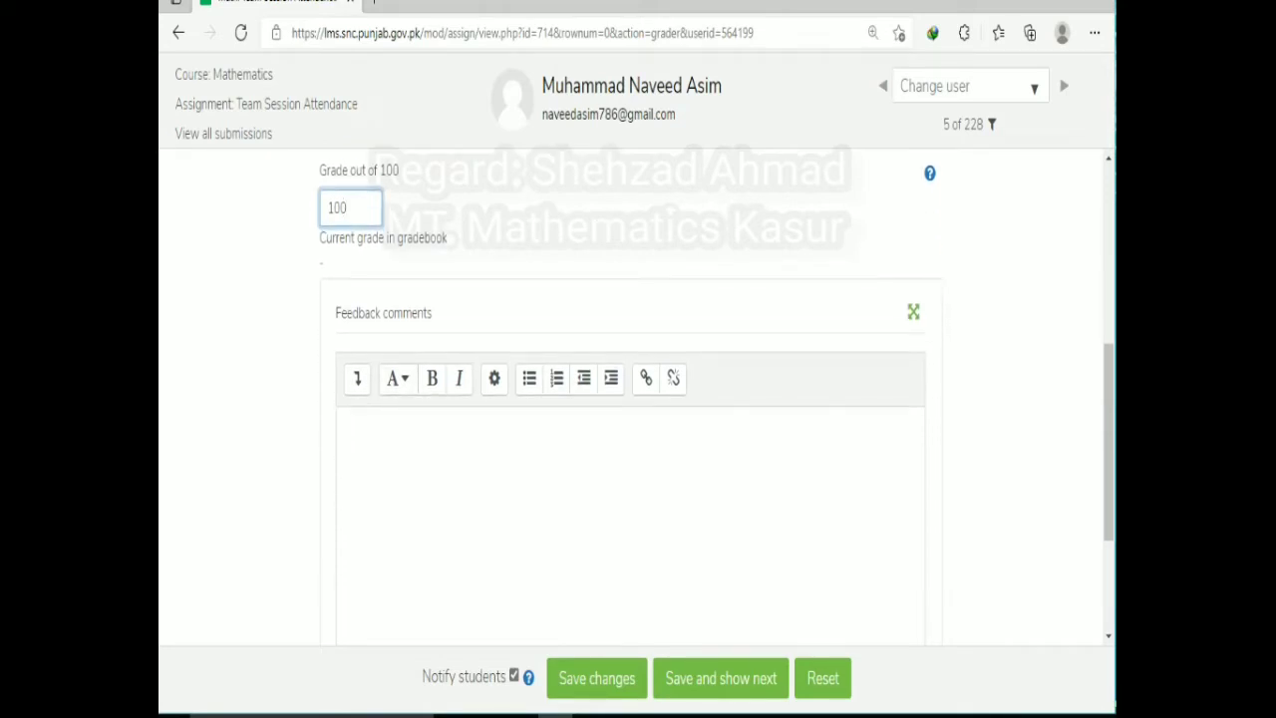
left_click(341, 426)
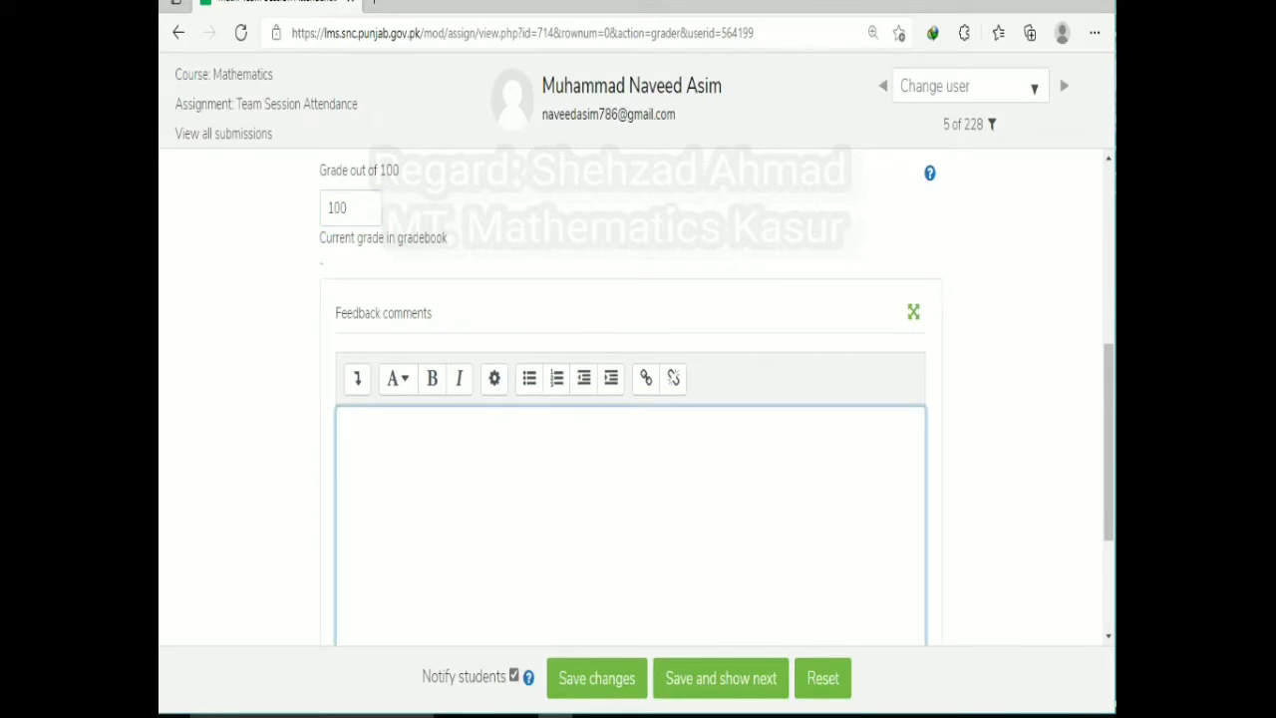
type("Respected Teacher")
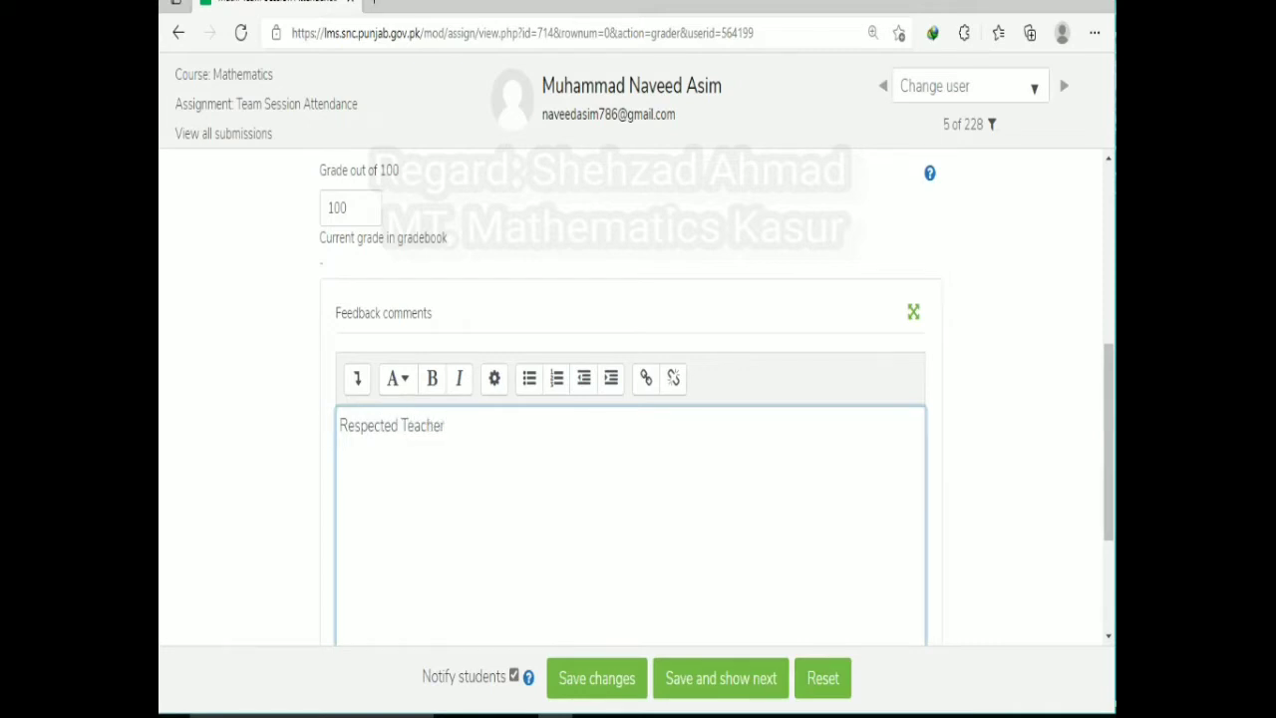
type(" We Warmly Welco")
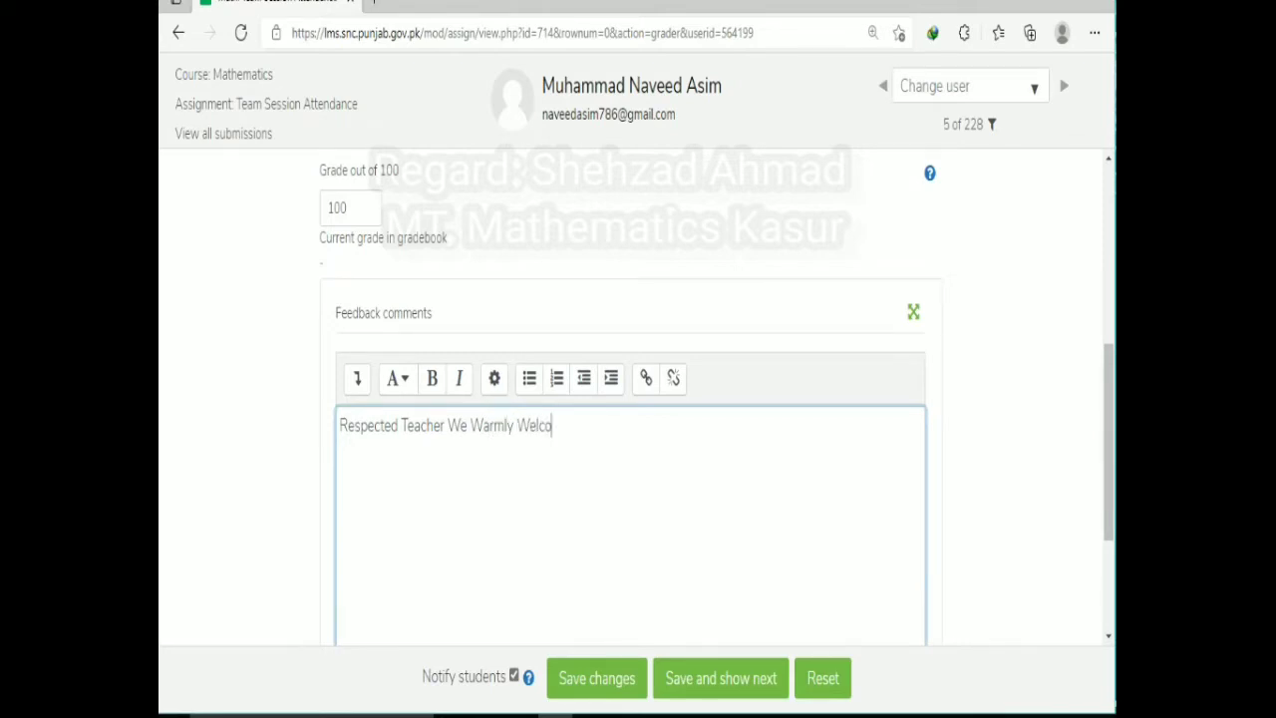
type("me You To SNC .And")
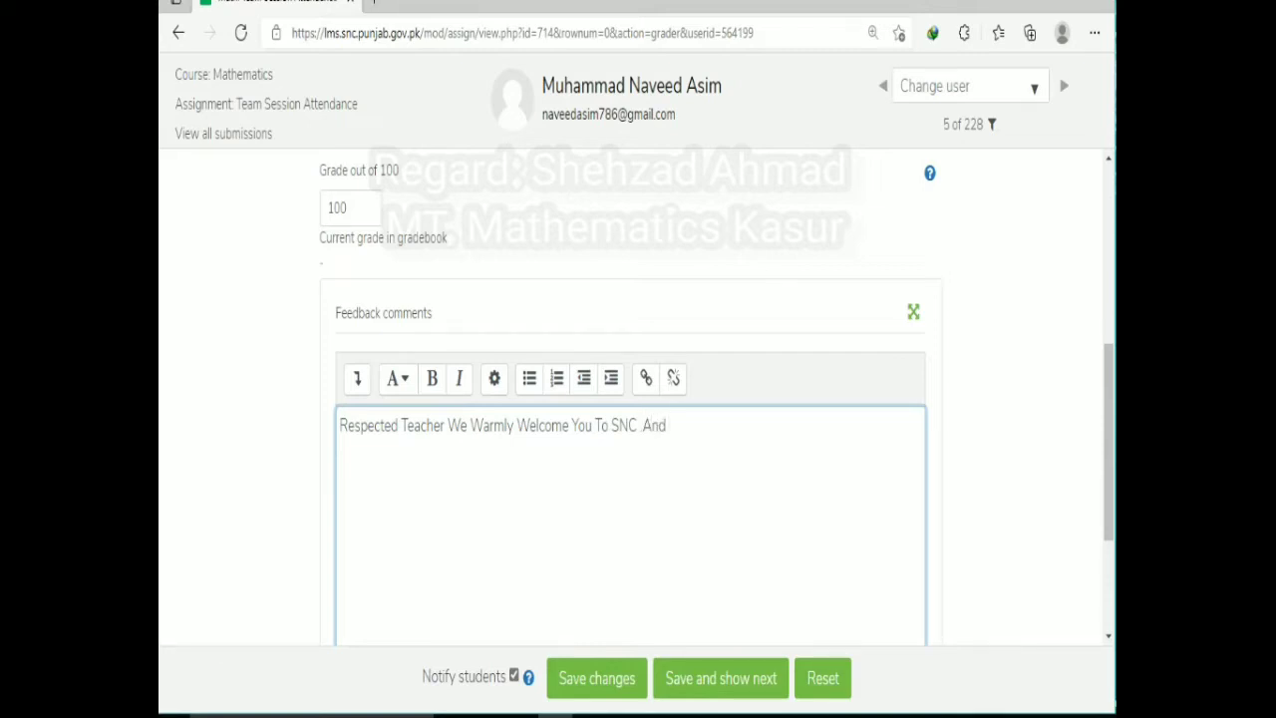
type(" We Hope yp")
Step: Continue the feedback comment with ".And We Hope you are Able To deliver"
key("BackSpace")
type("ou are ")
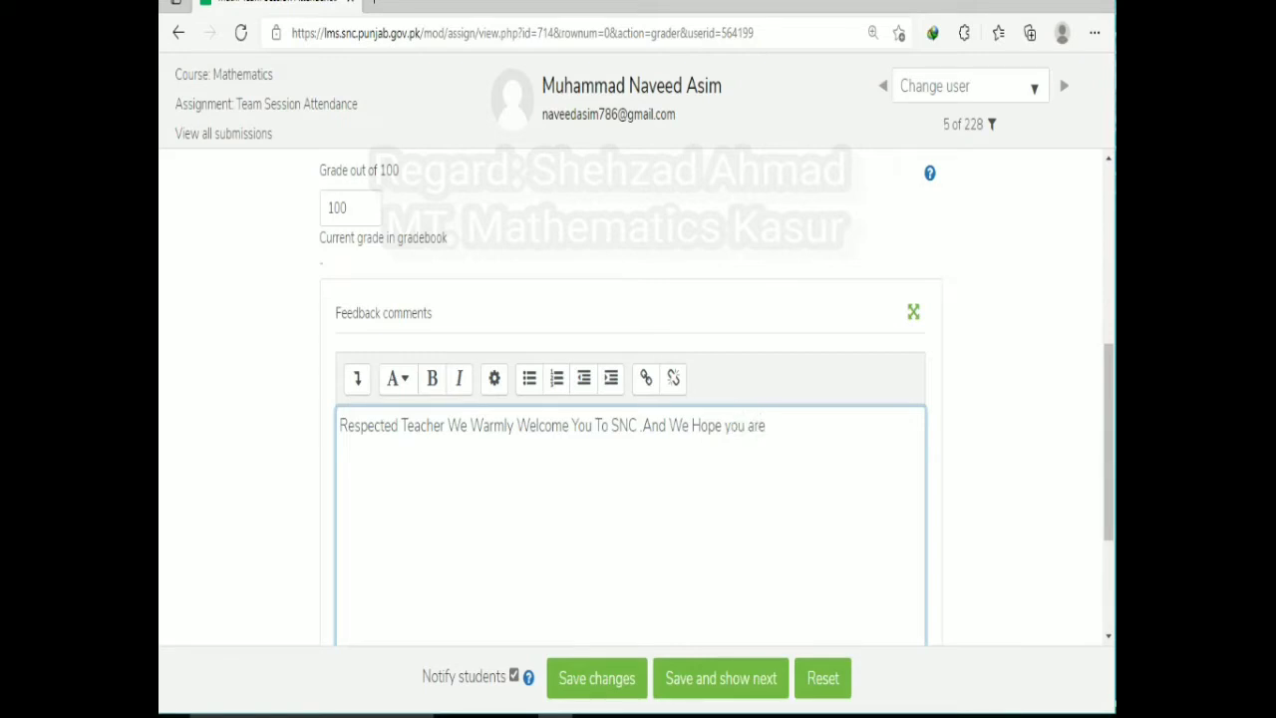
type("Able To deliver")
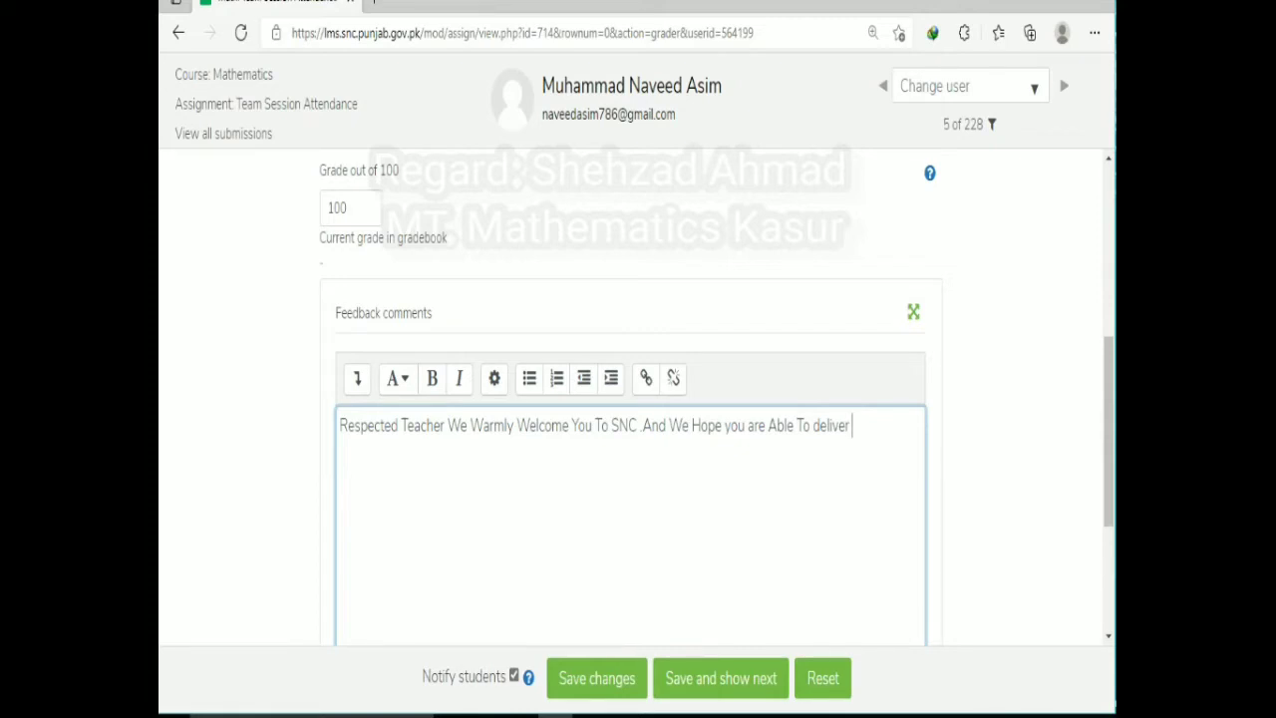
Step: Add "Your Sessions" to the feedback comment and correct the spelling of its last word
type("Your Sesions")
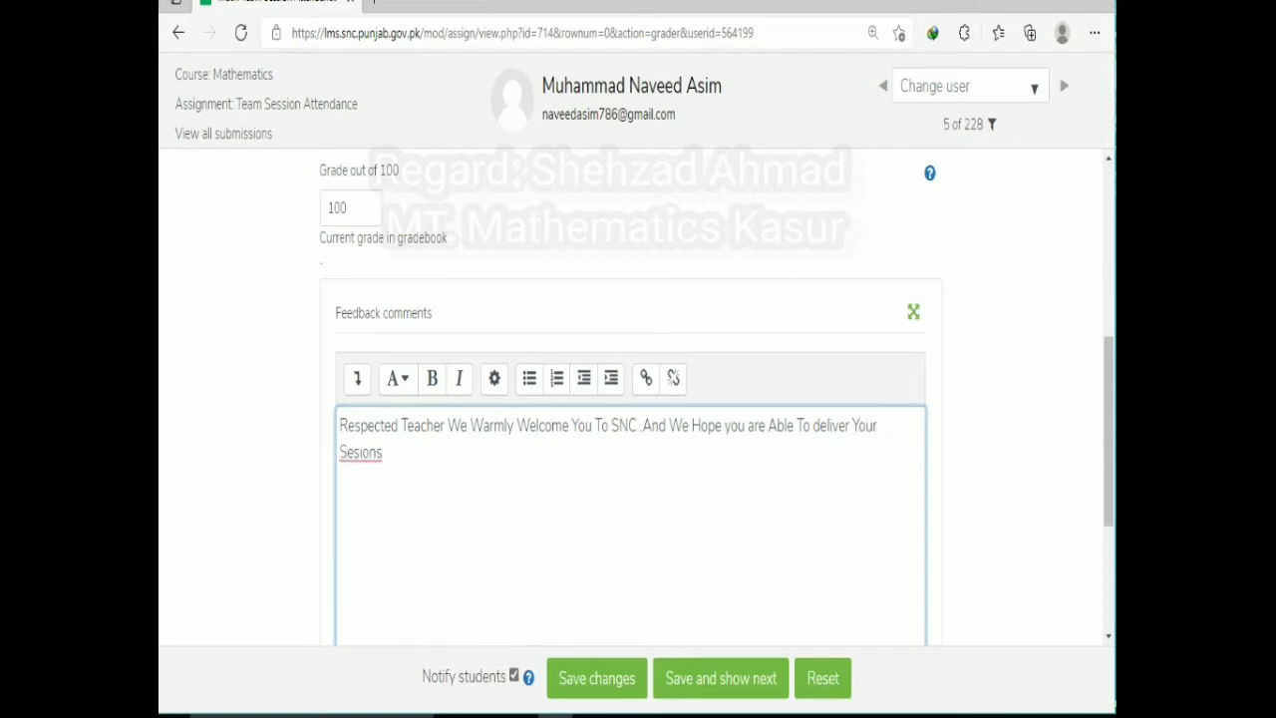
left_click(369, 452)
right_click(377, 452)
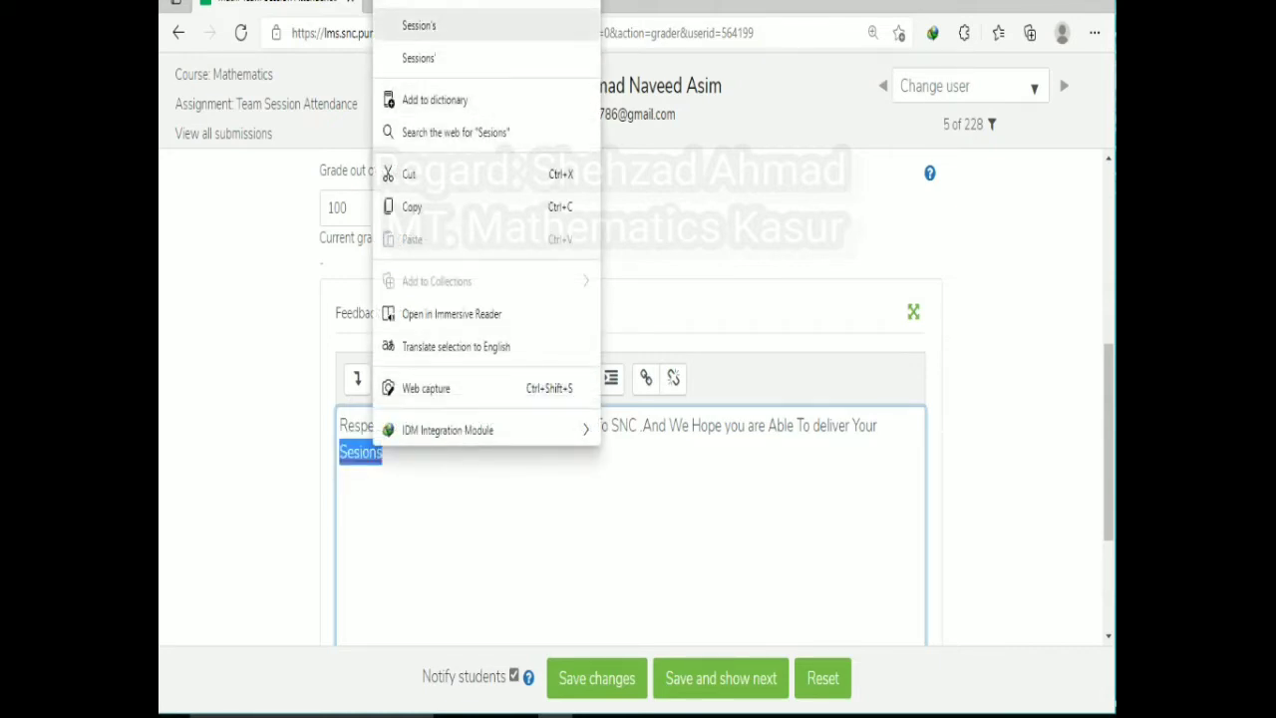
left_click(419, 25)
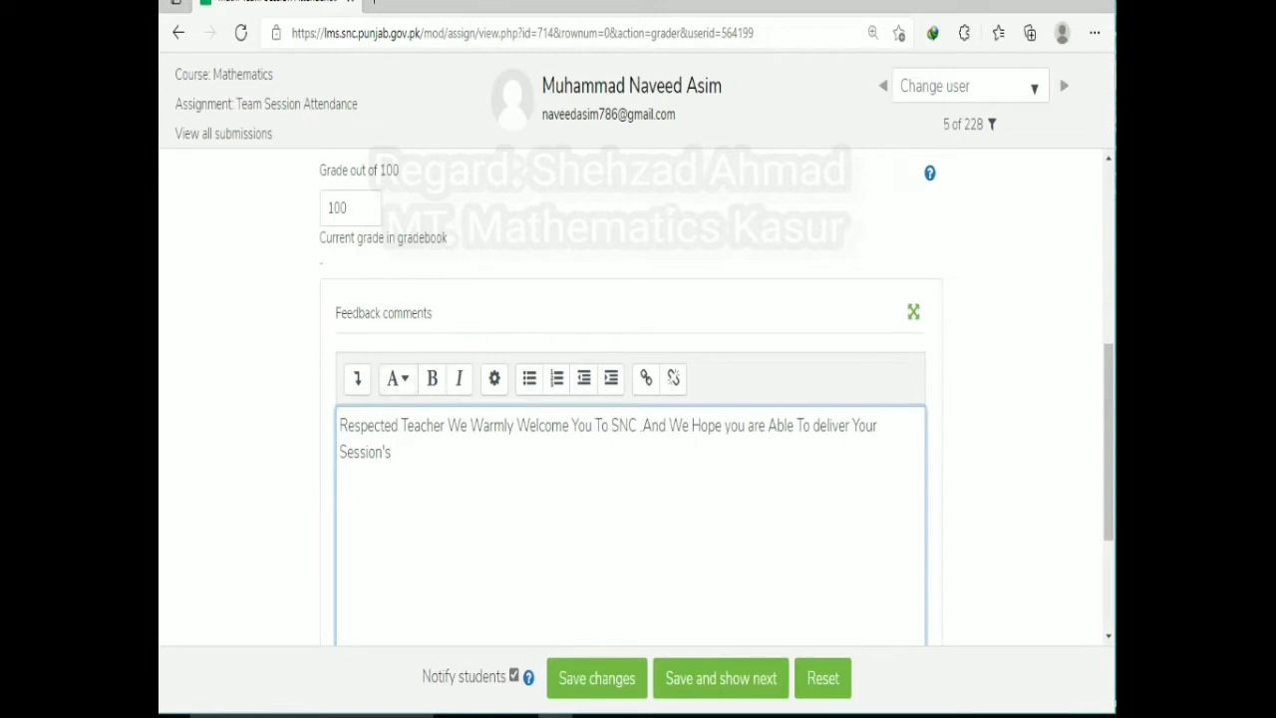
key("Left")
key("BackSpace")
key("Right")
Step: Continue the feedback comment with "In class After completing your Training On Both"
type("In class Ac")
key("BackSpace")
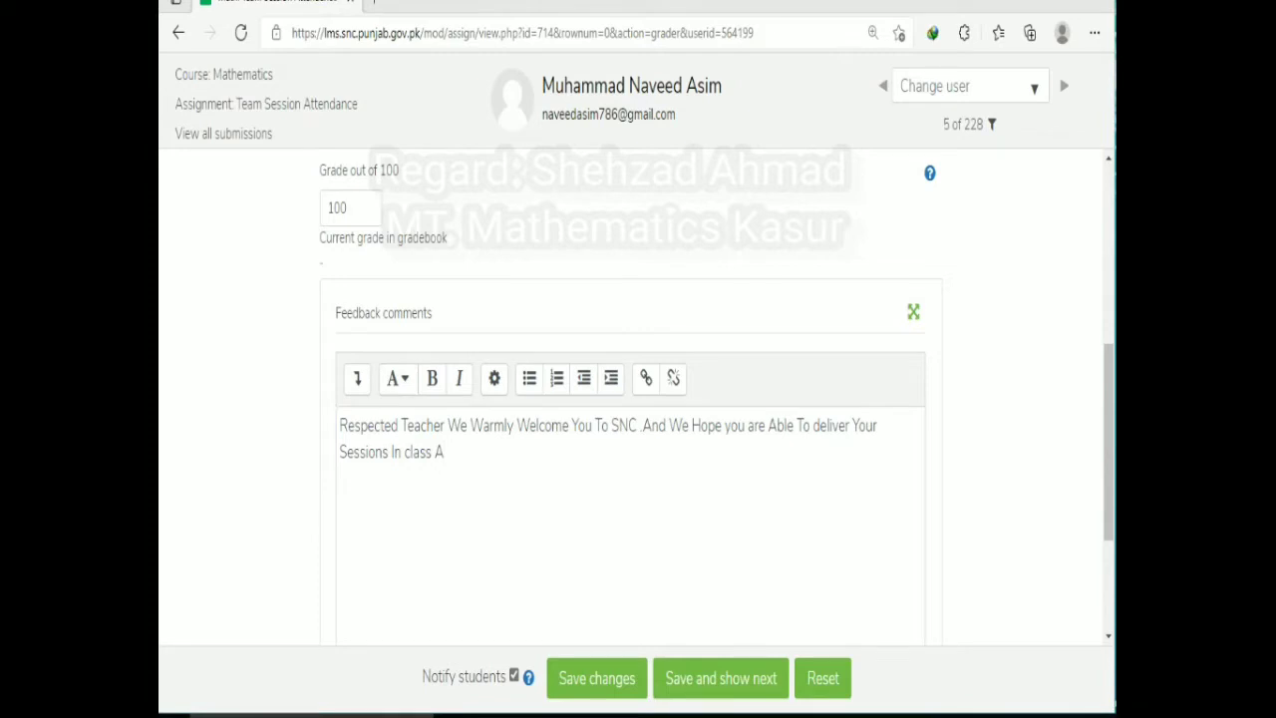
left_click(444, 452)
type("fter")
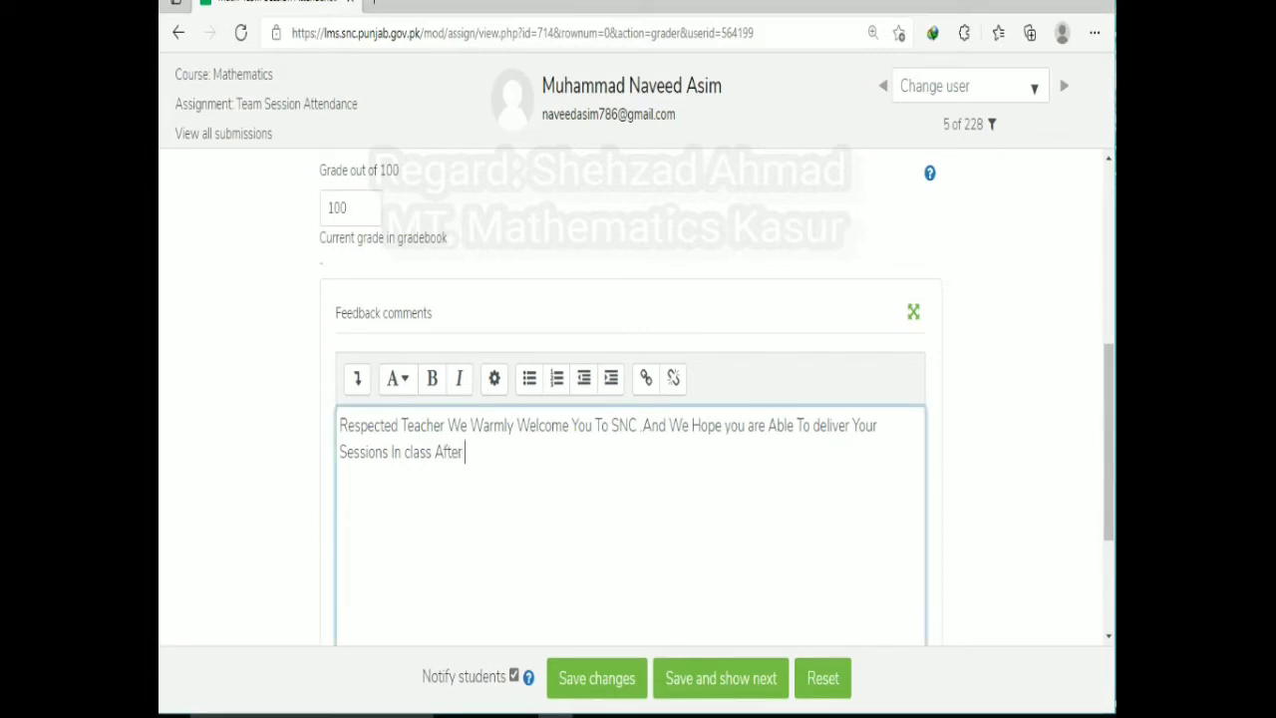
type(" completing your T")
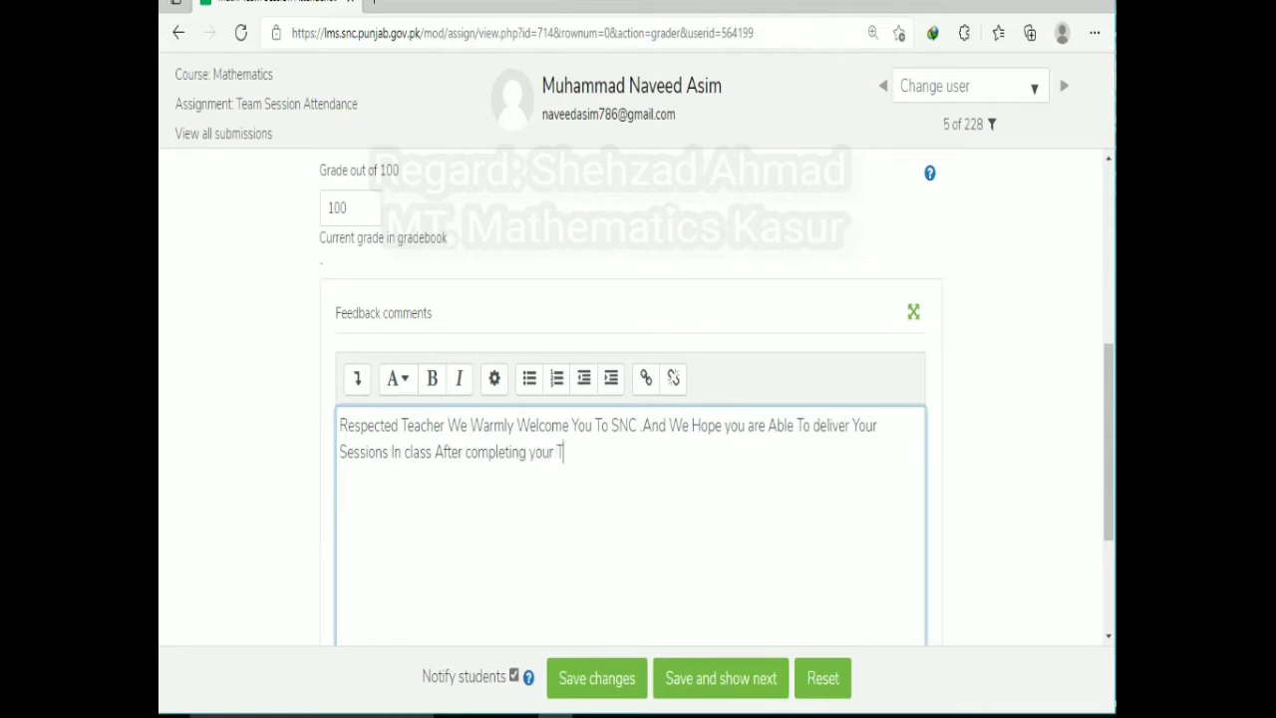
type("raining On Both")
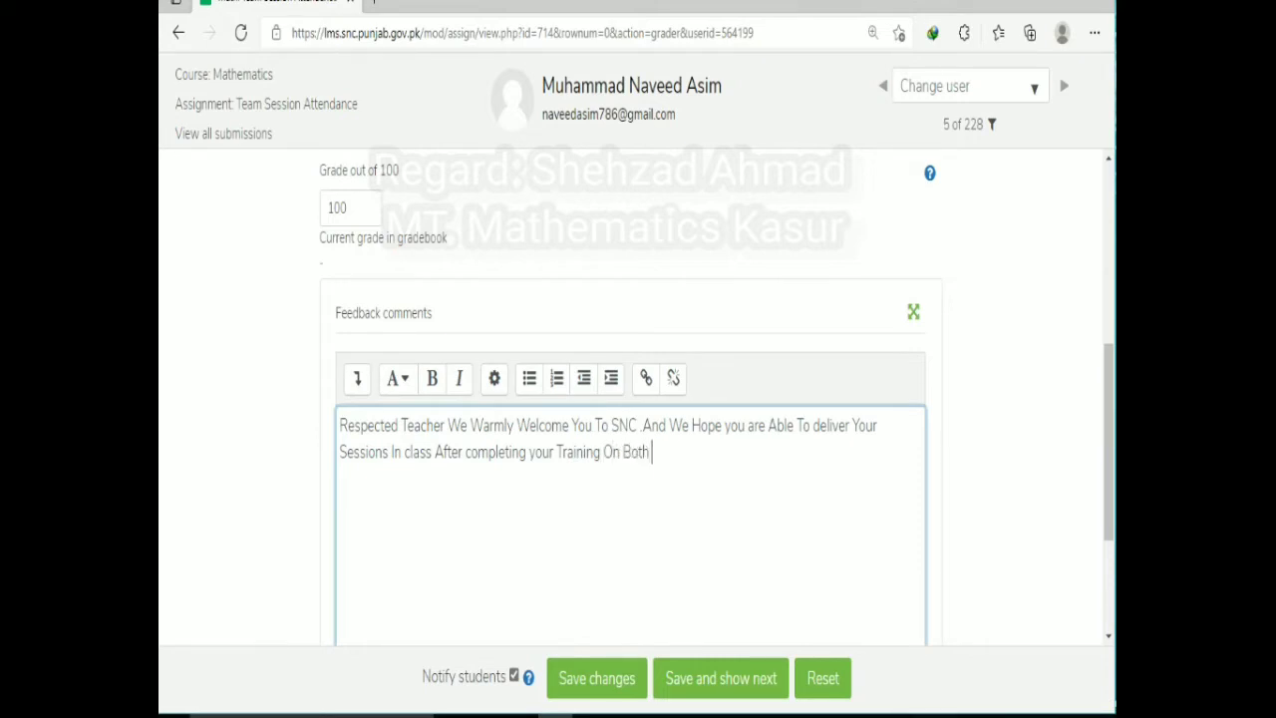
type(" TEA")
Step: Add "Team App LMS" after "Both" in the feedback comment, correcting the capitalization and spacing
key("BackSpace")
key("BackSpace")
type("m AppAnd")
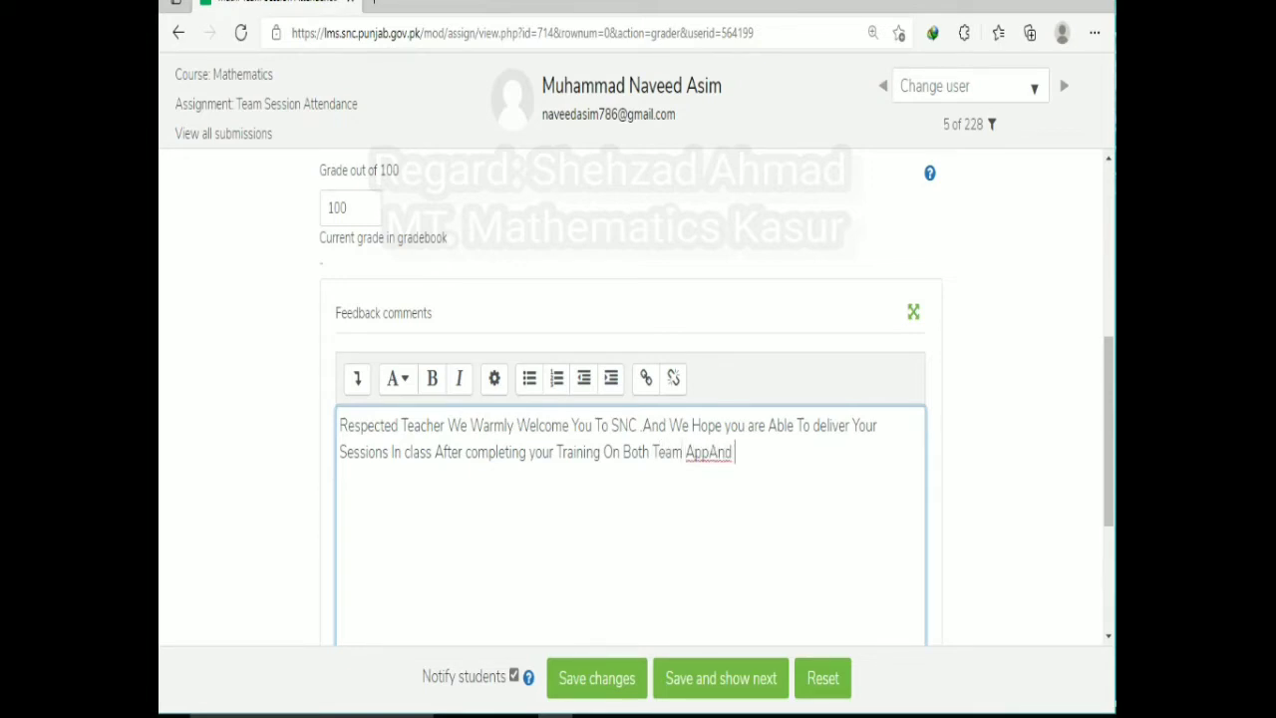
key("BackSpace")
key("BackSpace")
key("BackSpace")
key("BackSpace")
type("Lms")
key("BackSpace")
key("BackSpace")
type("MS . Thnks")
Step: End the sentence after "LMS" with a period and close the feedback comment with "Thanks For Your Participation."
key("BackSpace")
key("BackSpace")
key("BackSpace")
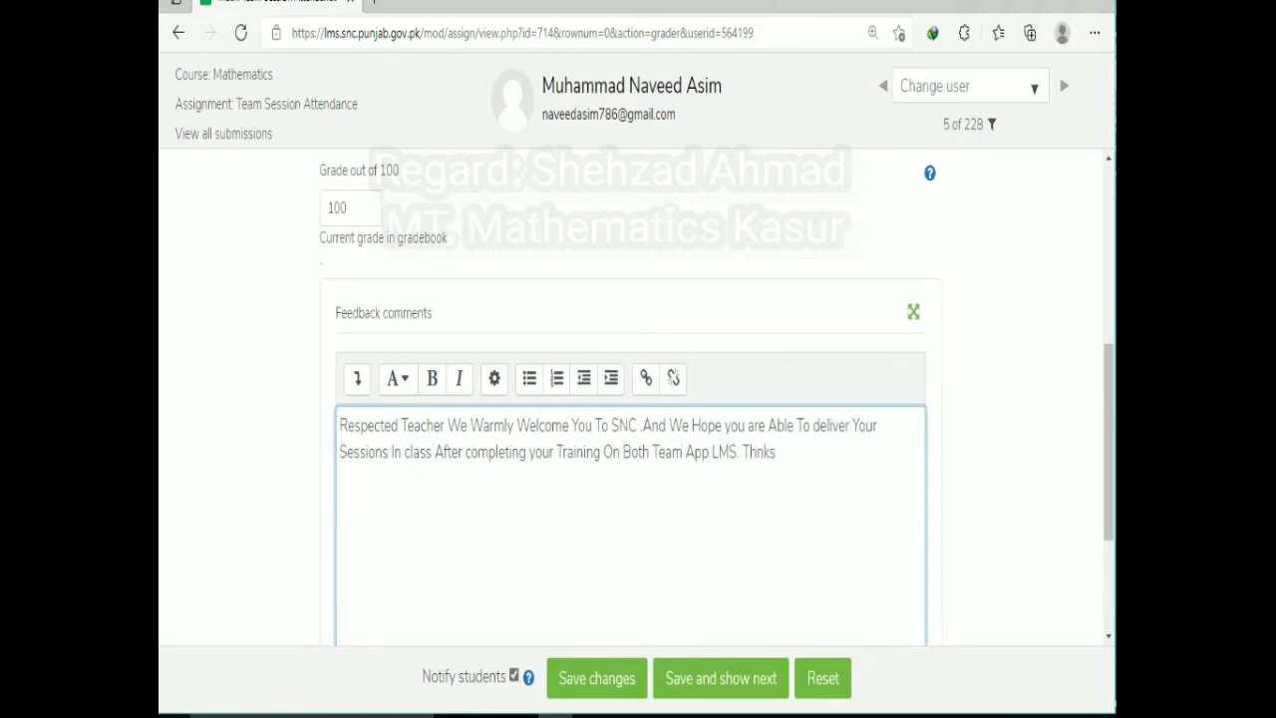
type("anks For Your PArti")
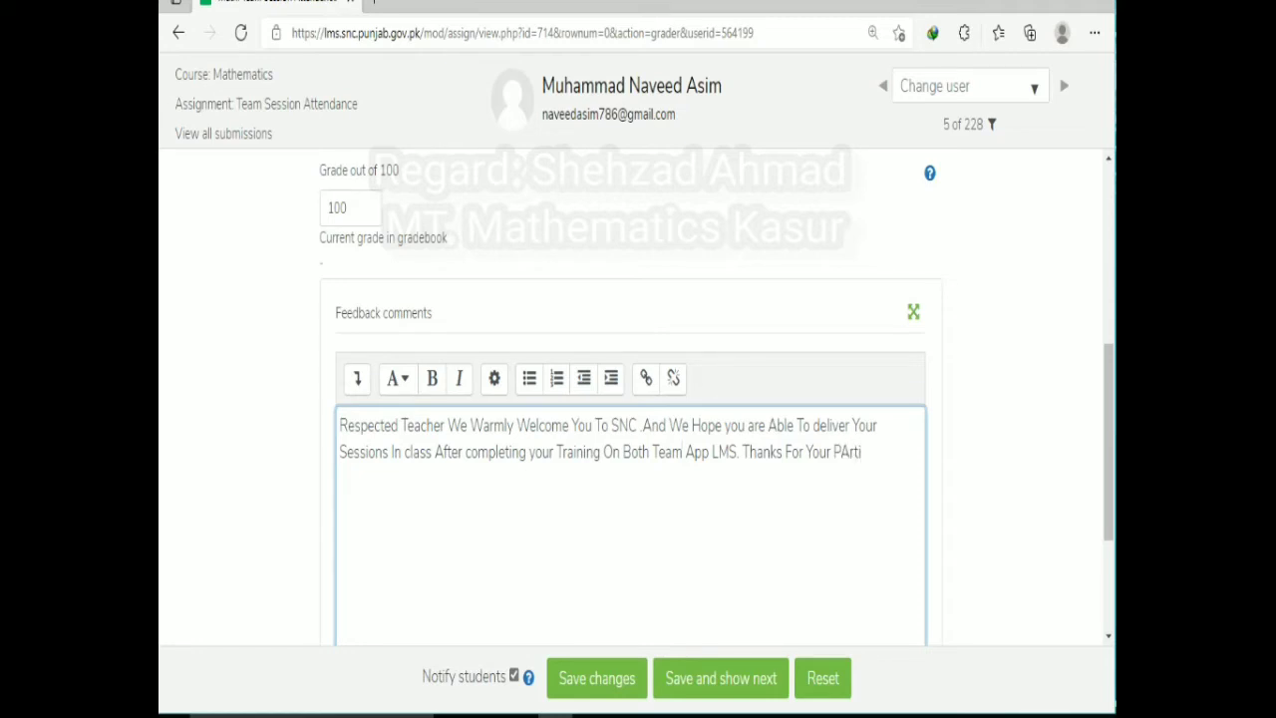
type("c")
key("BackSpace")
key("BackSpace")
key("BackSpace")
key("BackSpace")
key("BackSpace")
type("articipation.")
Step: Check the grading form, keep Notify students enabled, and save the grade and feedback while moving to the next submission
scroll(638, 399, "down", 2)
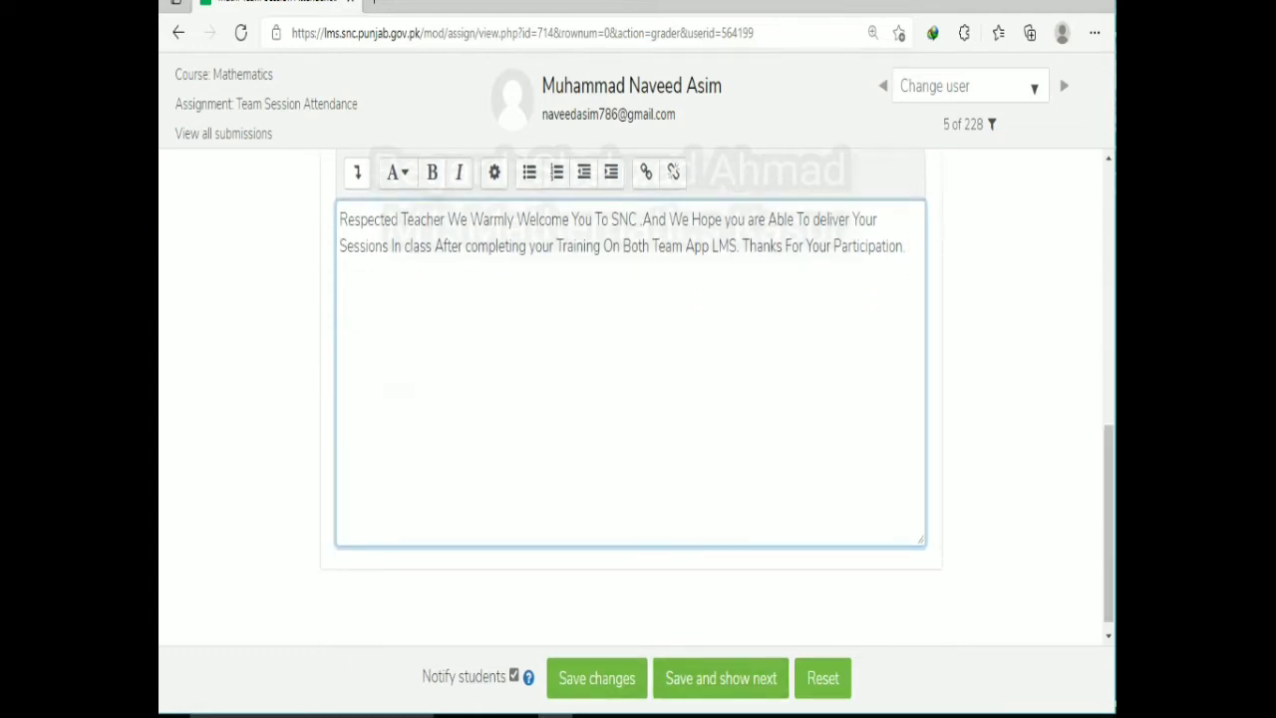
left_click(514, 676)
left_click(513, 676)
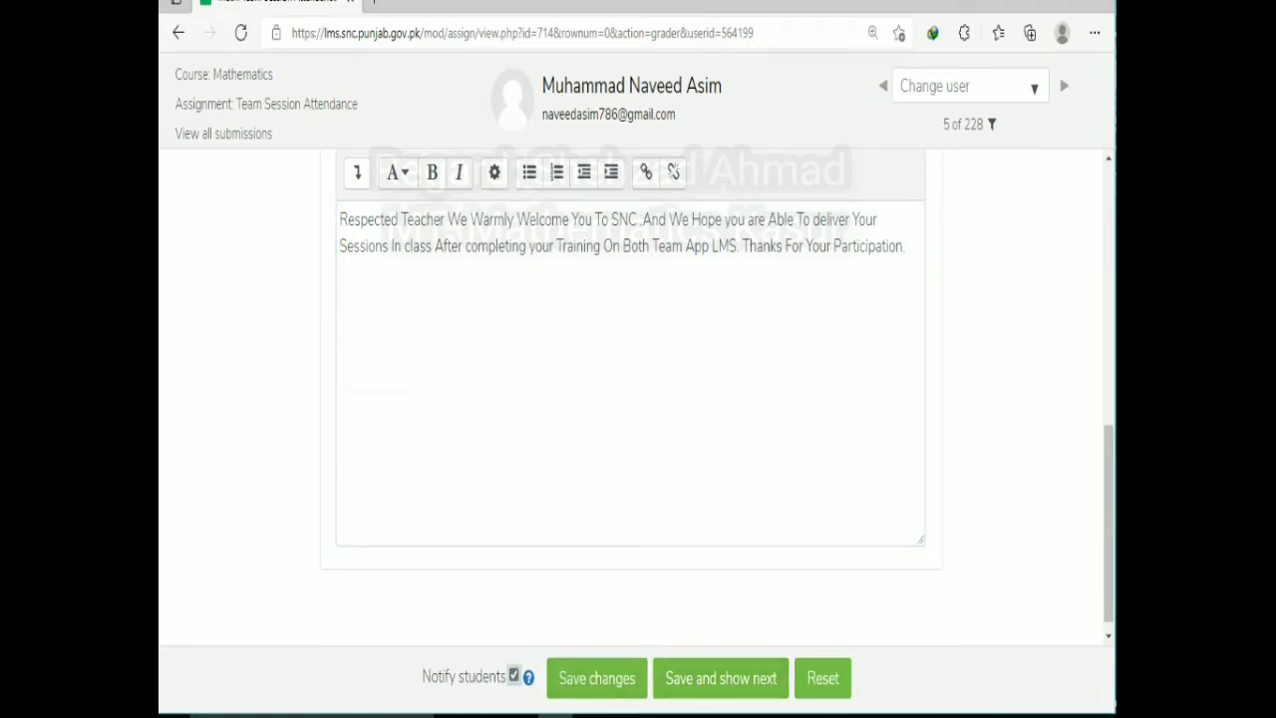
left_click_drag(1109, 524, 1109, 485)
scroll(630, 398, "up", 5)
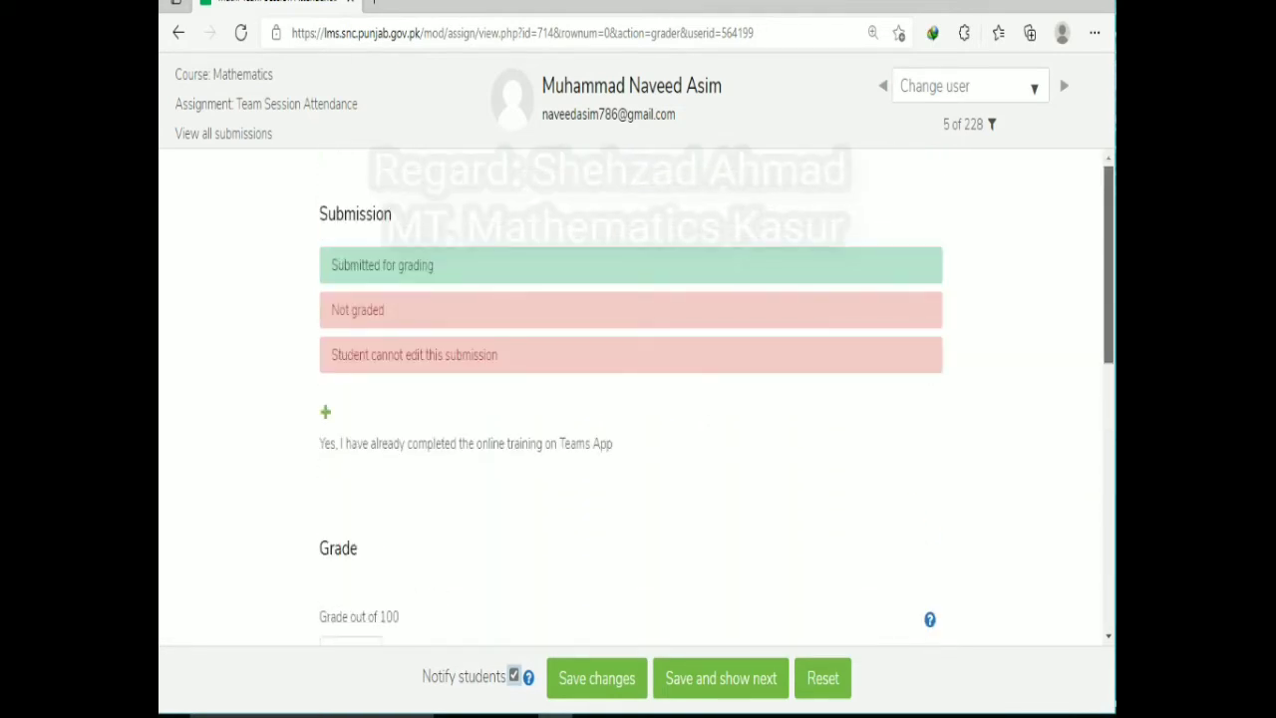
scroll(630, 399, "down", 6)
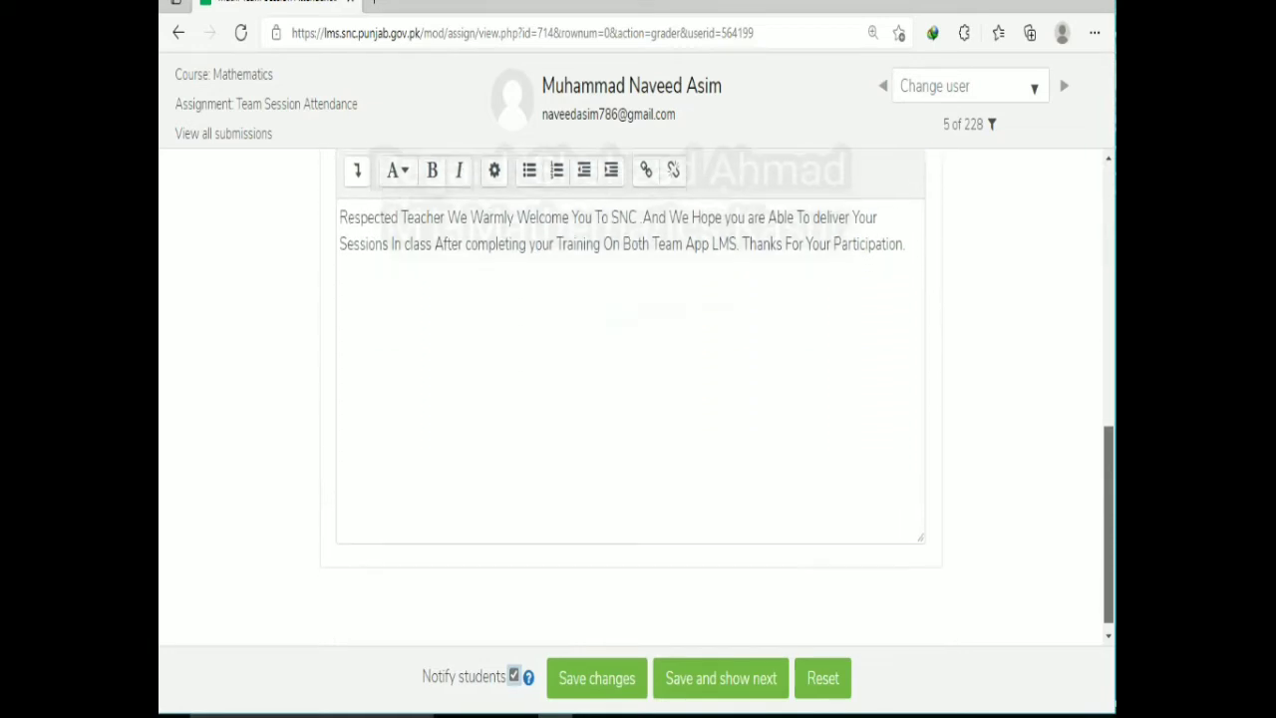
left_click(721, 678)
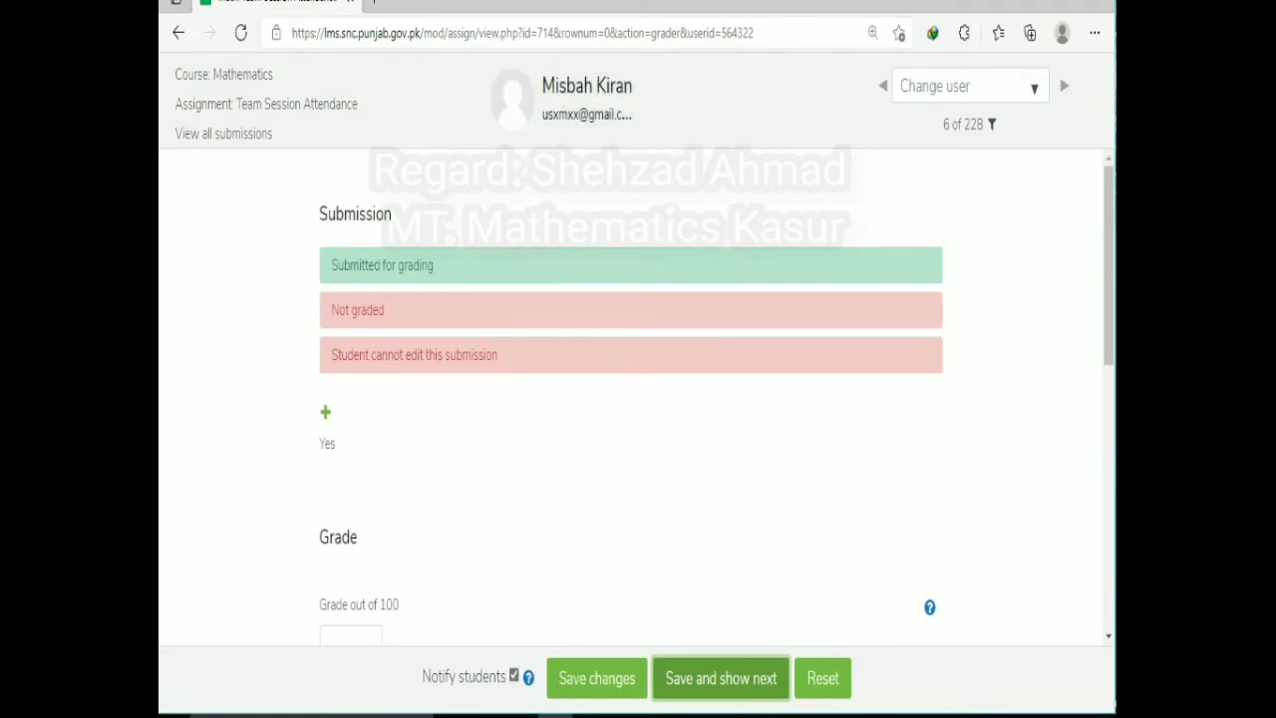
Step: Examine the next participant's submission status, answer, grade field and feedback area
left_click_drag(1109, 265, 1109, 393)
scroll(638, 399, "down", 3)
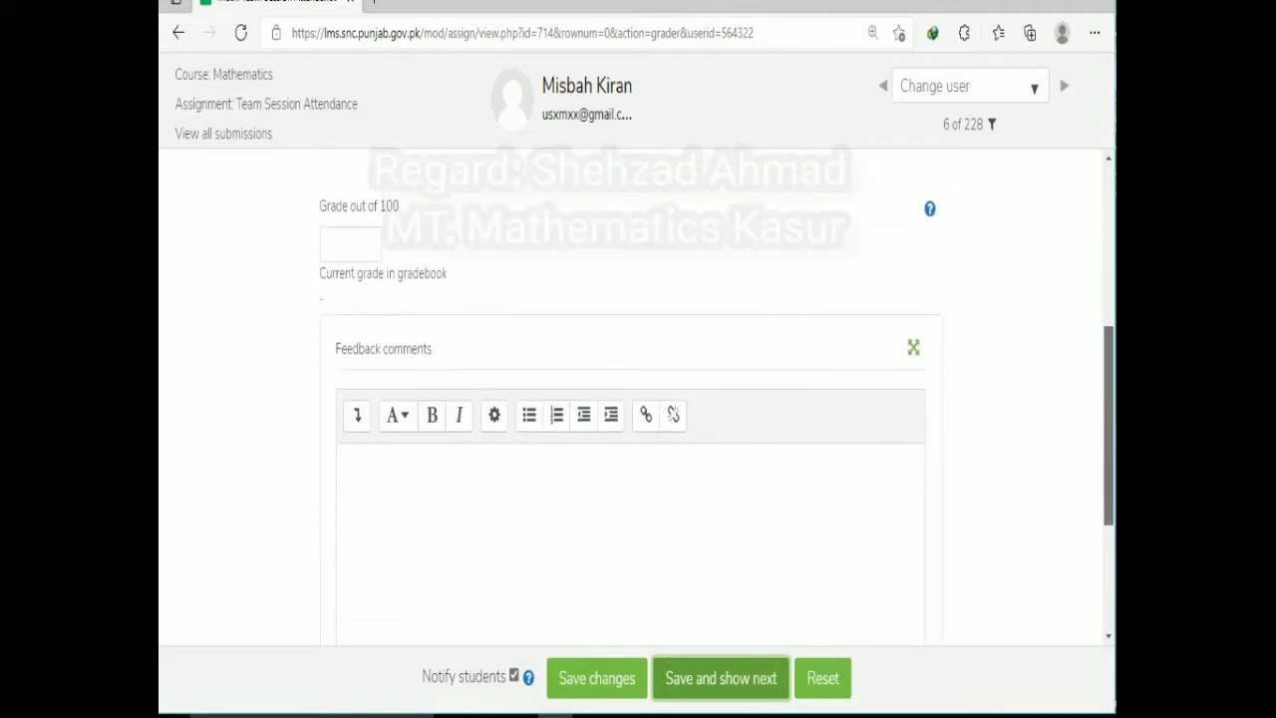
scroll(638, 399, "up", 4)
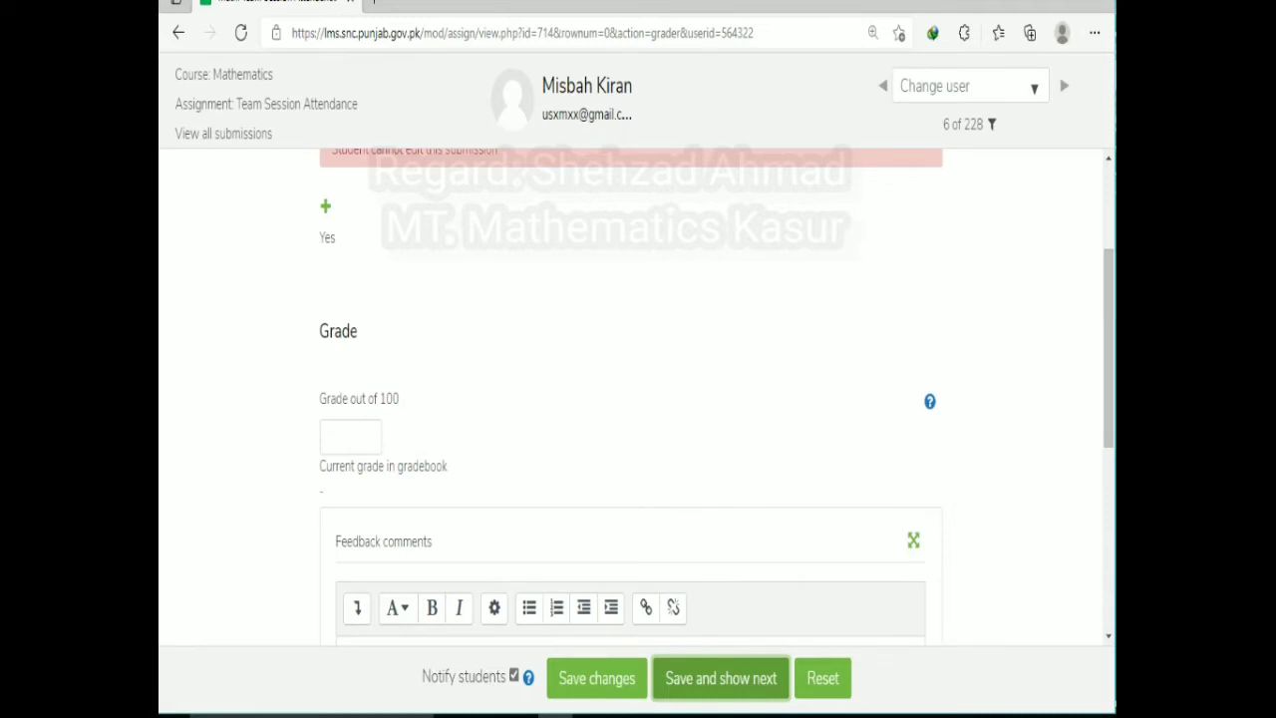
scroll(638, 399, "up", 2)
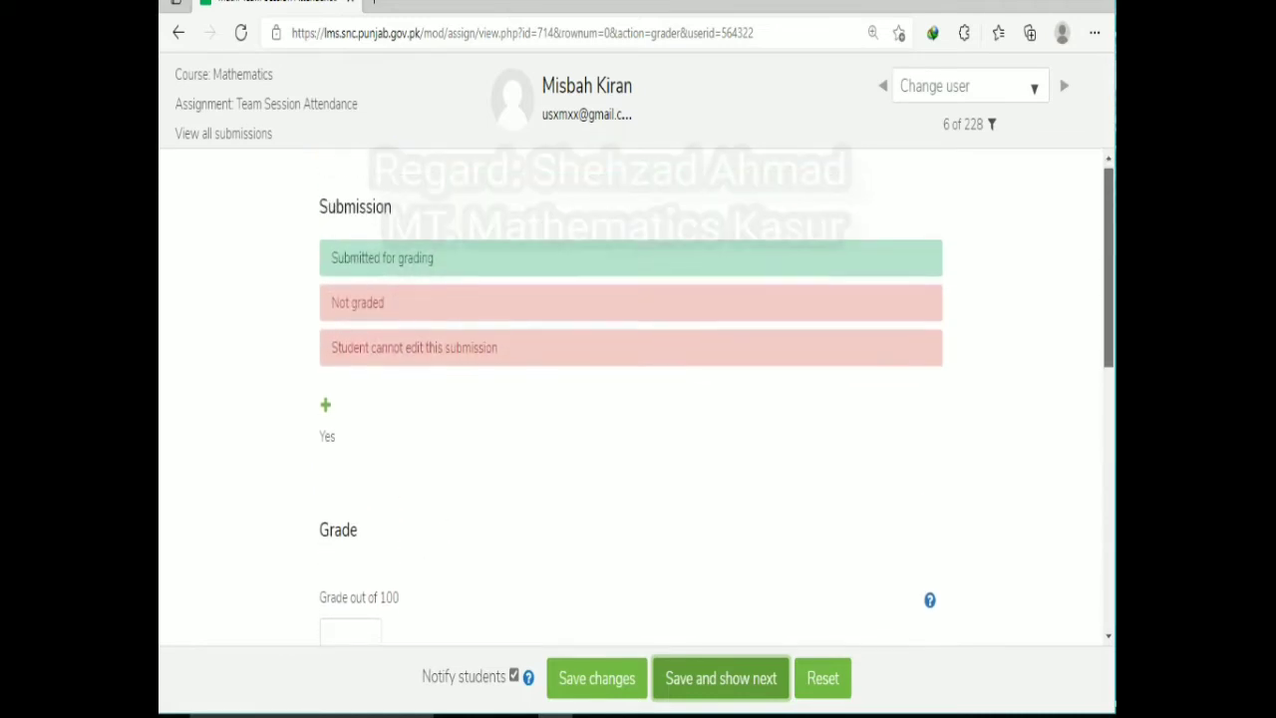
scroll(638, 399, "down", 1)
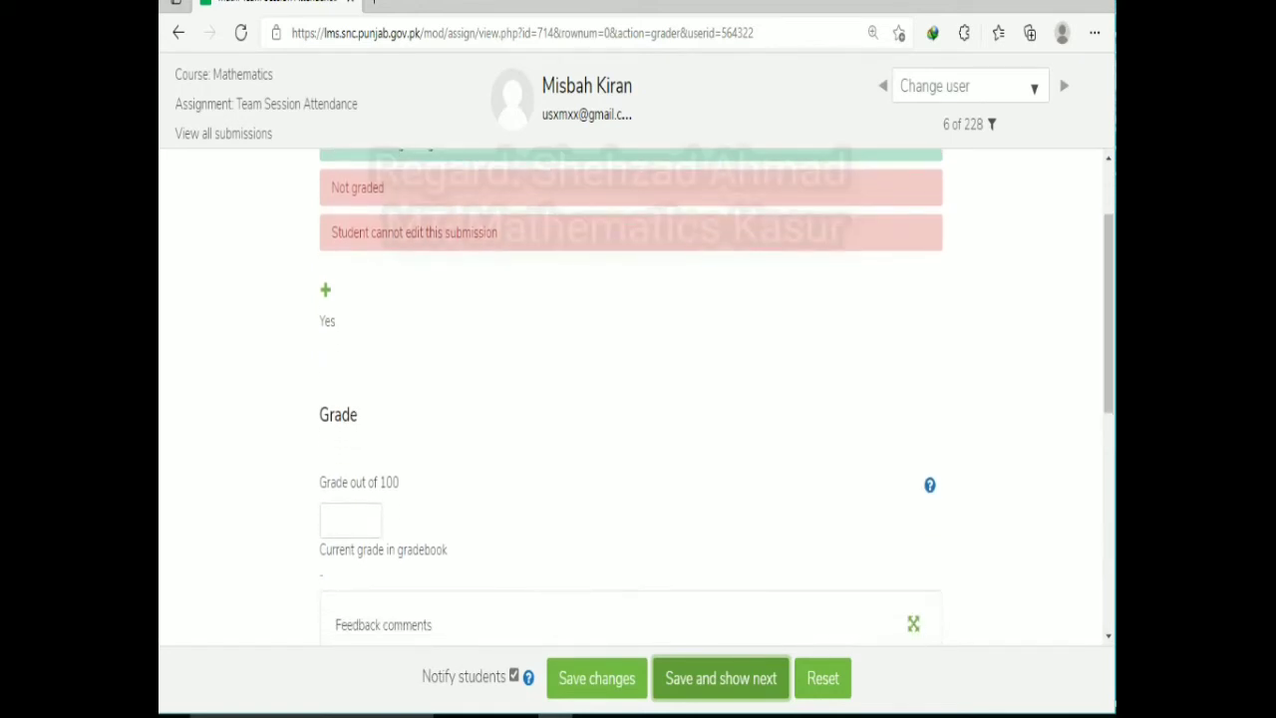
scroll(638, 399, "down", 4)
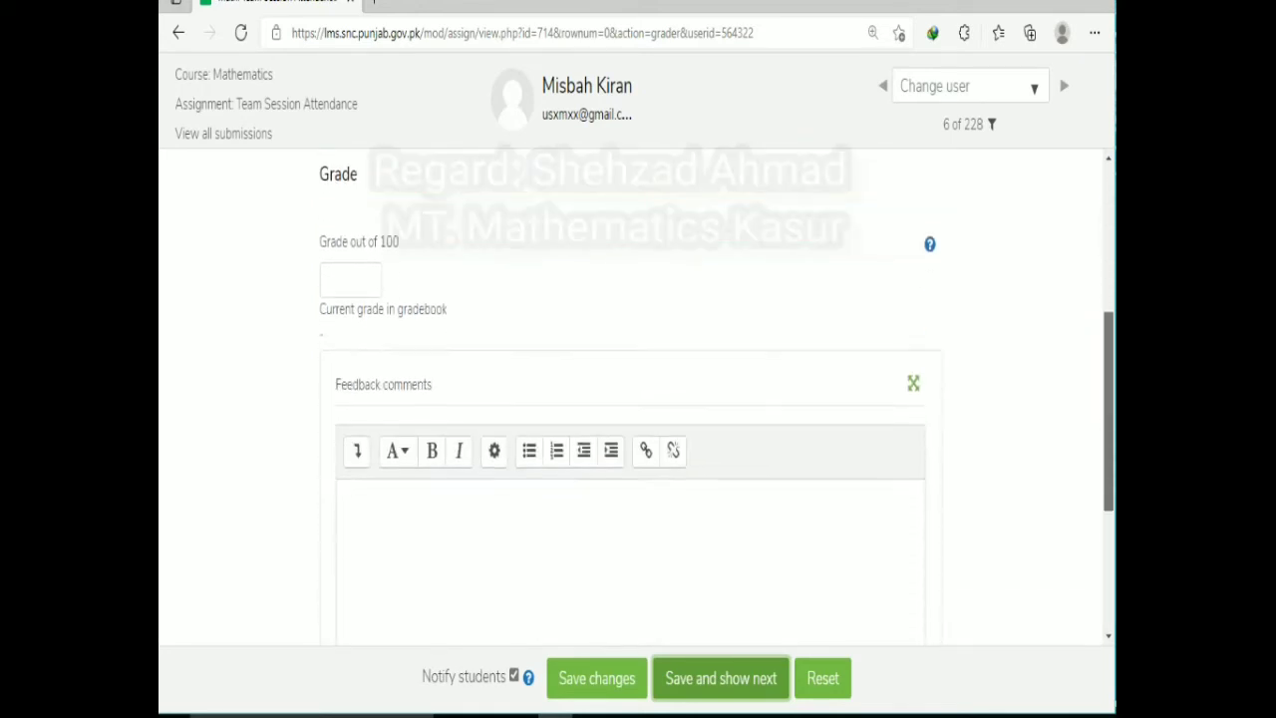
scroll(630, 399, "up", 6)
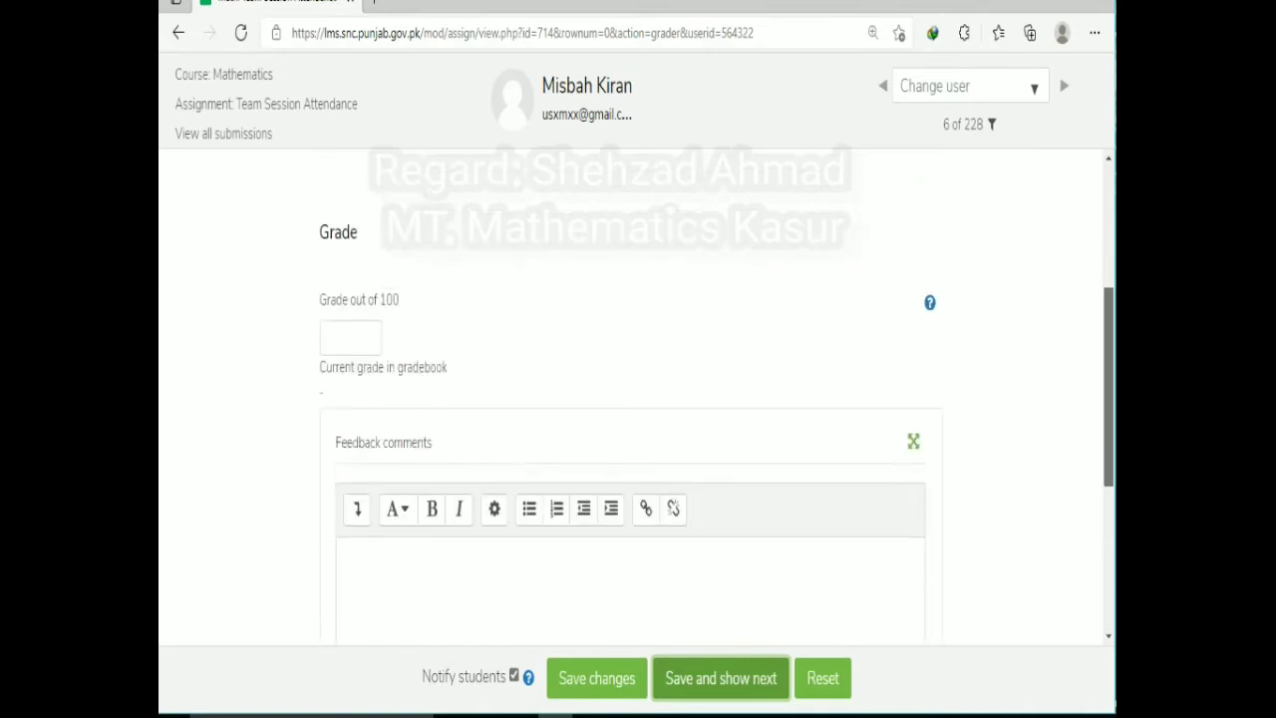
left_click_drag(1108, 271, 1108, 264)
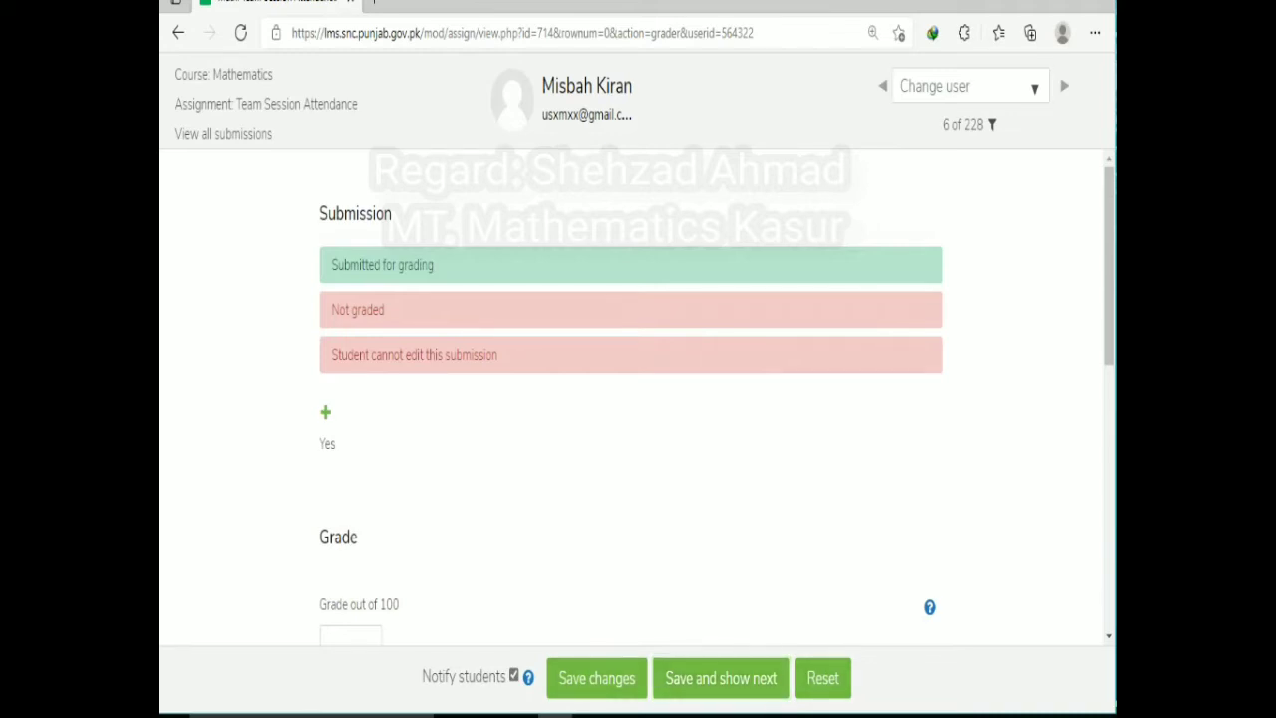
scroll(630, 399, "down", 3)
scroll(630, 398, "up", 1)
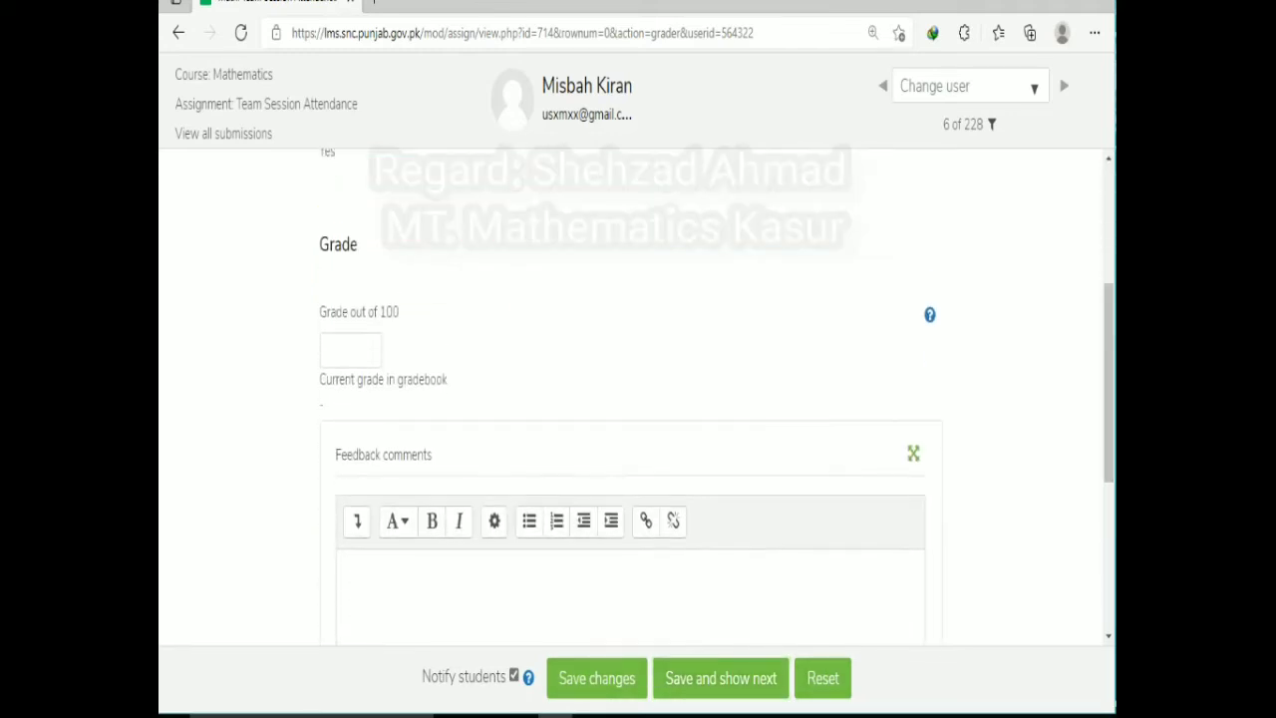
Step: Save the changes again on the previous participant's graded submission and return to the Mathematics course page
left_click(882, 86)
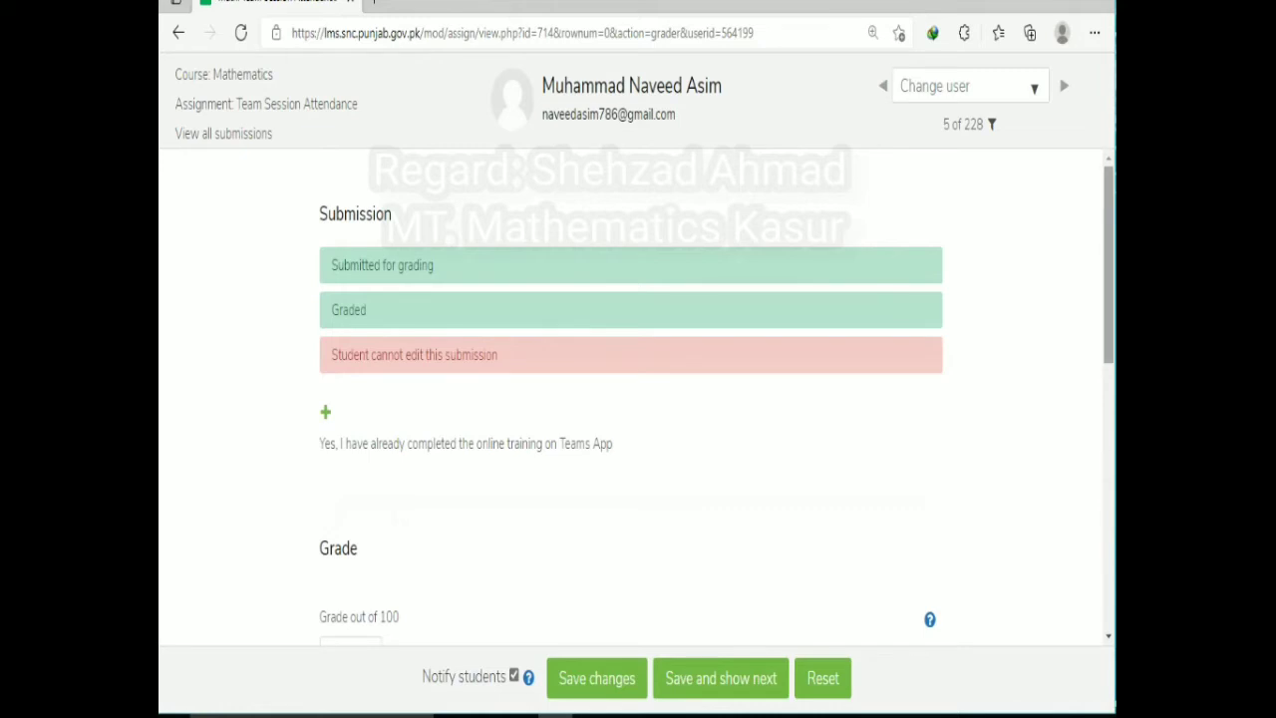
mouse_move(1109, 264)
left_mouse_down()
mouse_move(1109, 459)
mouse_move(1108, 265)
left_mouse_up()
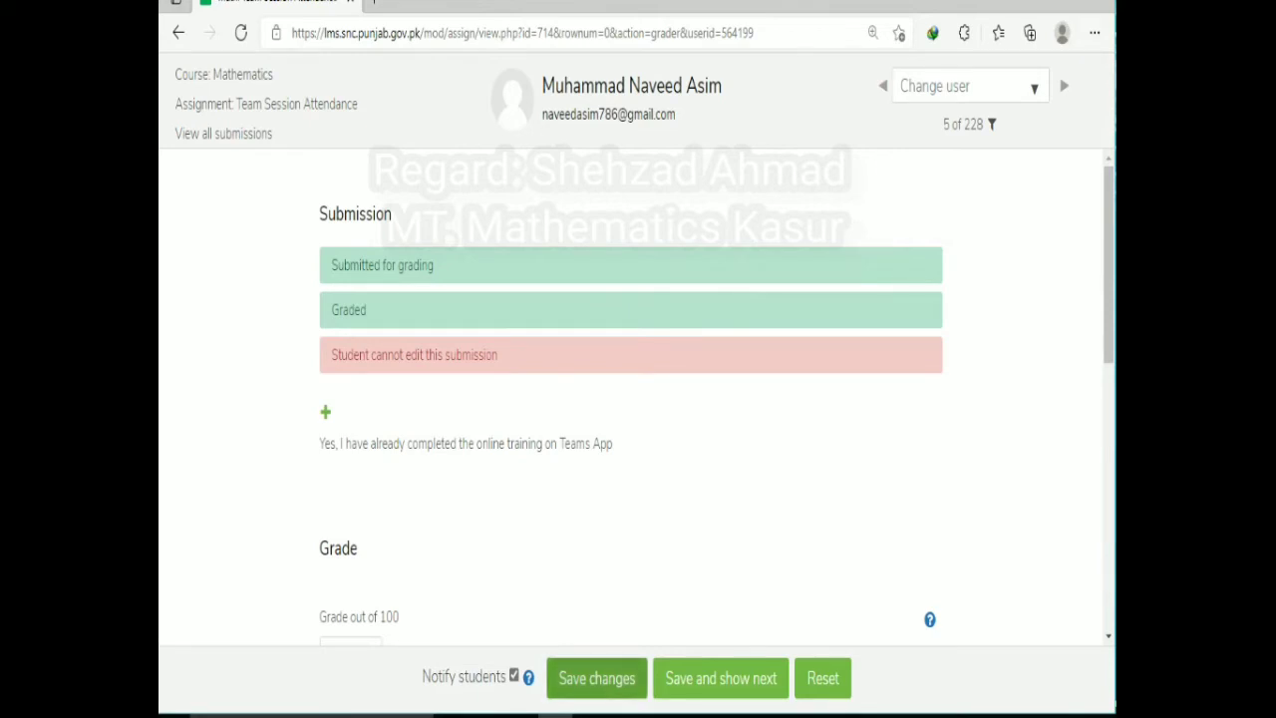
left_click(597, 678)
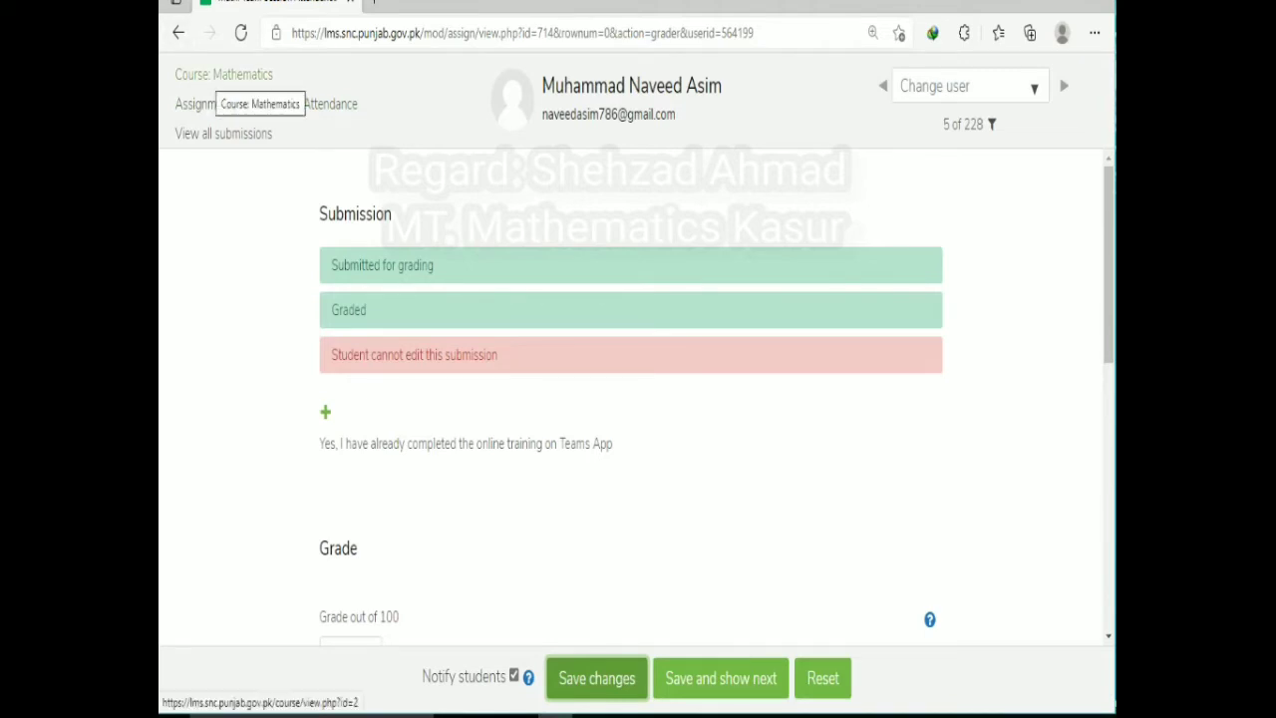
left_click(224, 75)
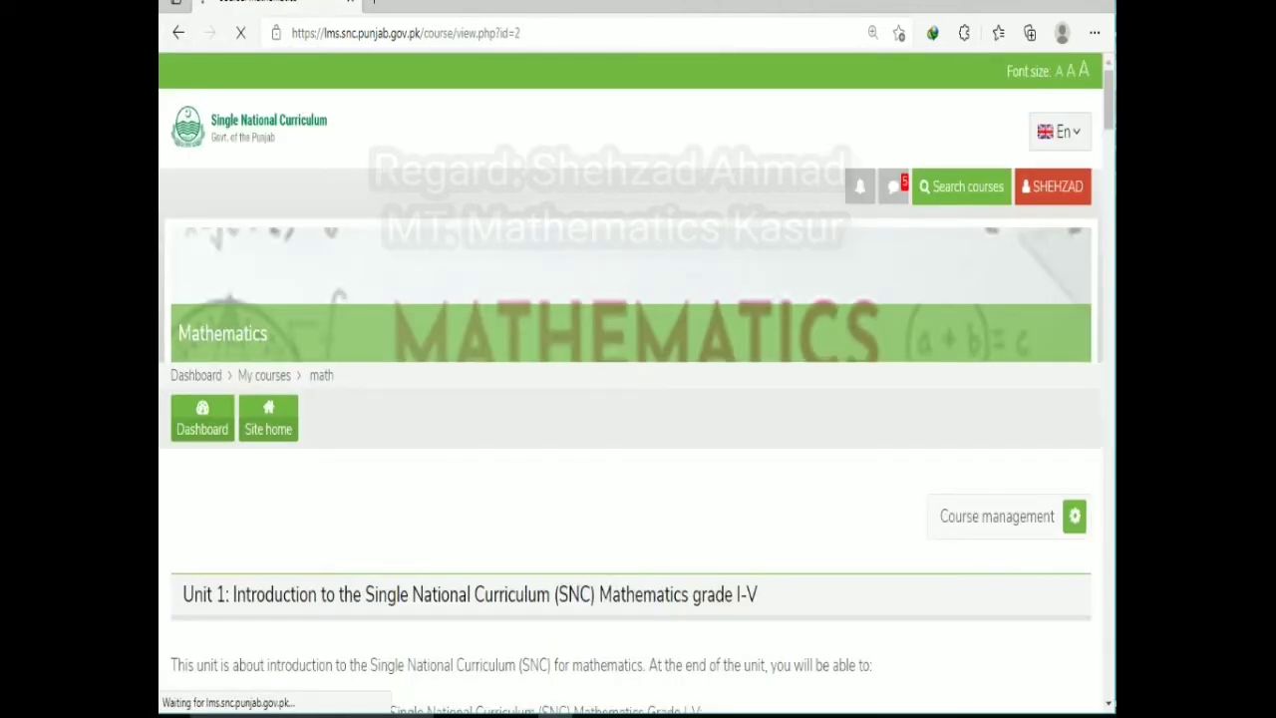
left_click(1074, 516)
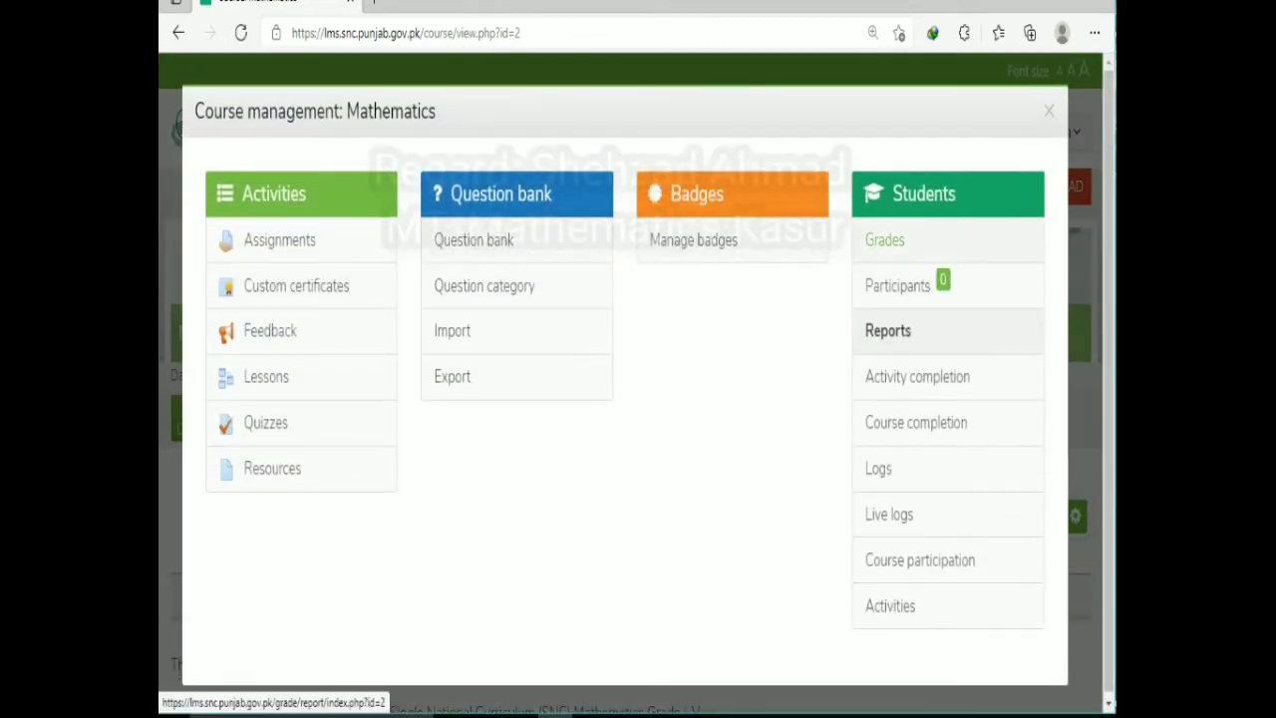
left_click(884, 240)
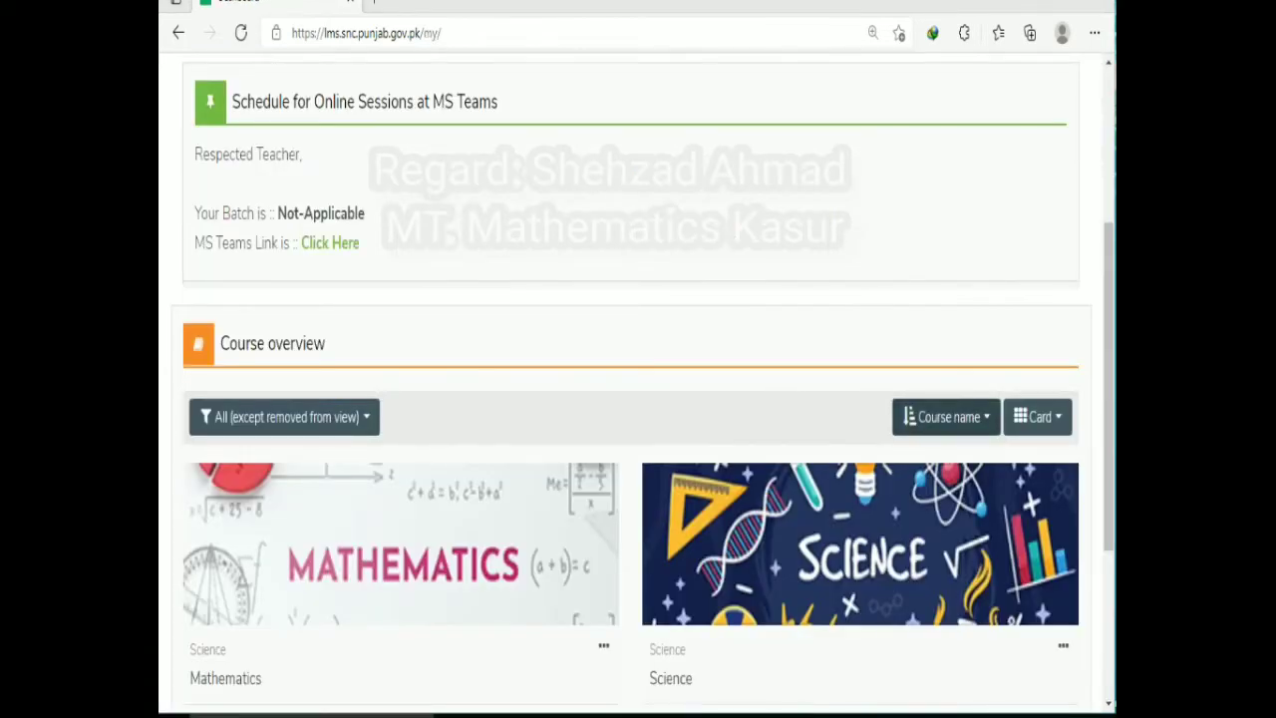
left_click(401, 543)
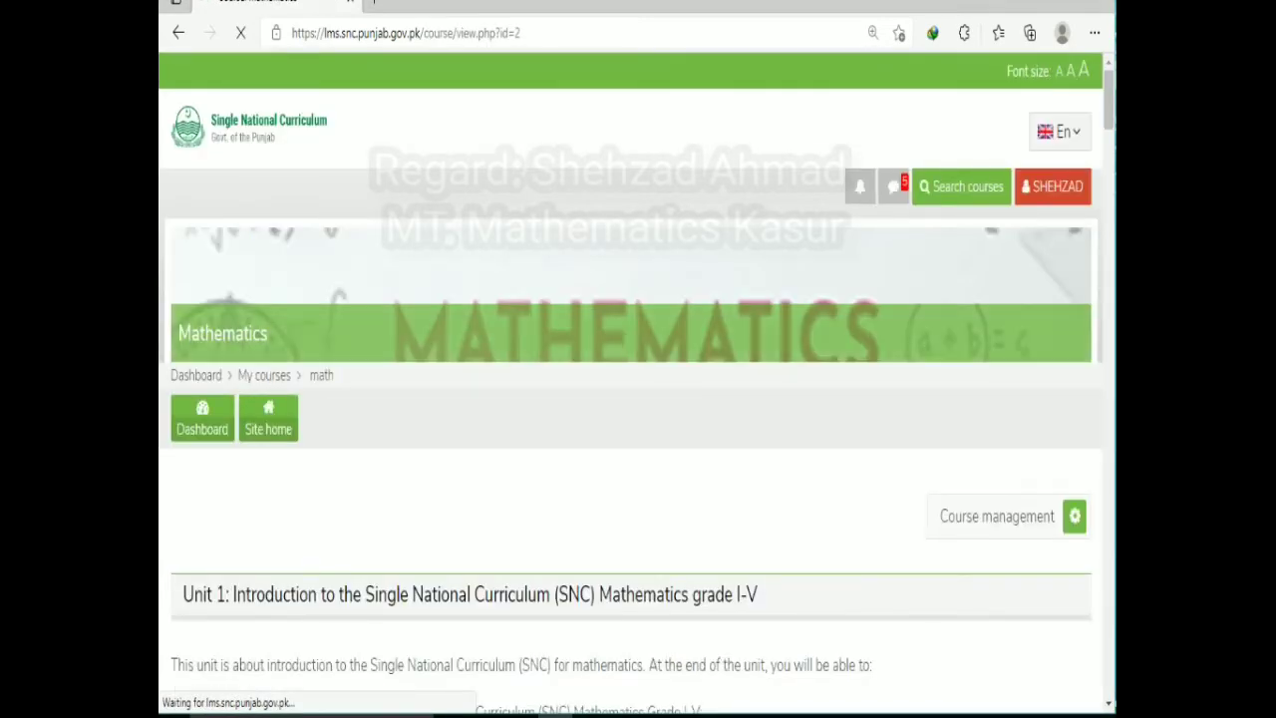
Step: Open the Mathematics course's Activity completion report and review the teachers' completion marks through the Team Session Attendance column
left_click(1076, 516)
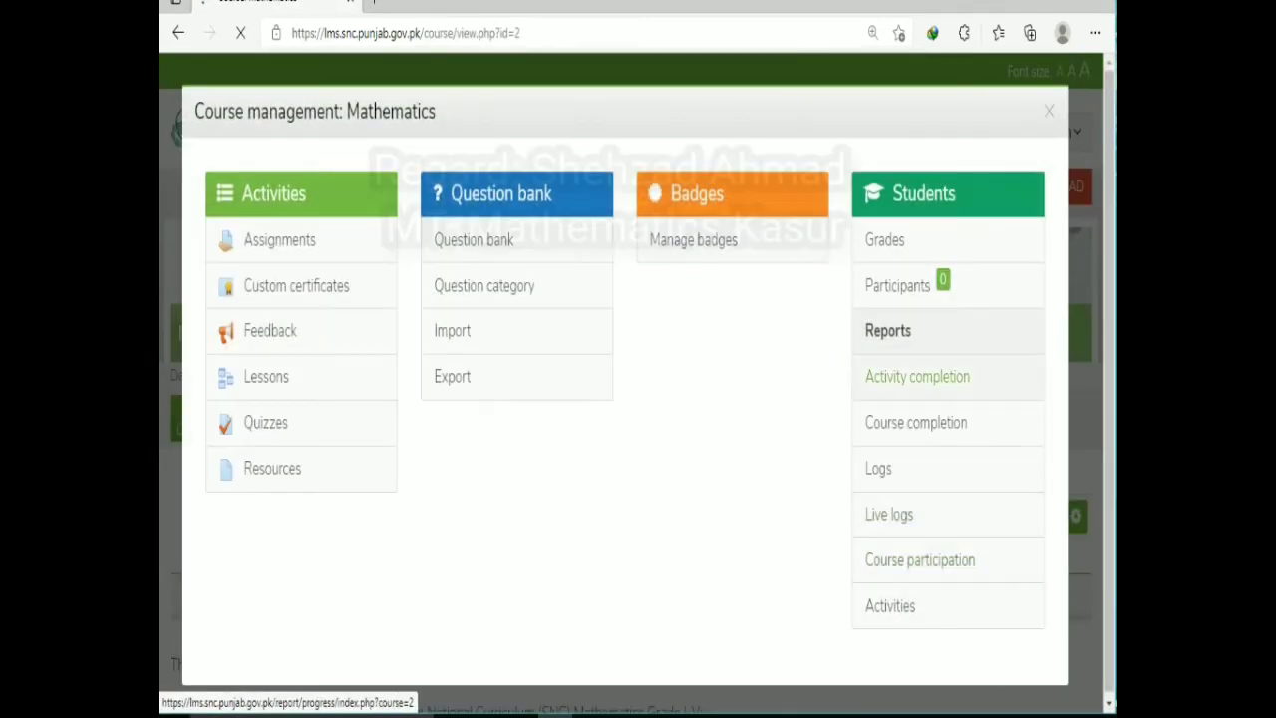
left_click(917, 376)
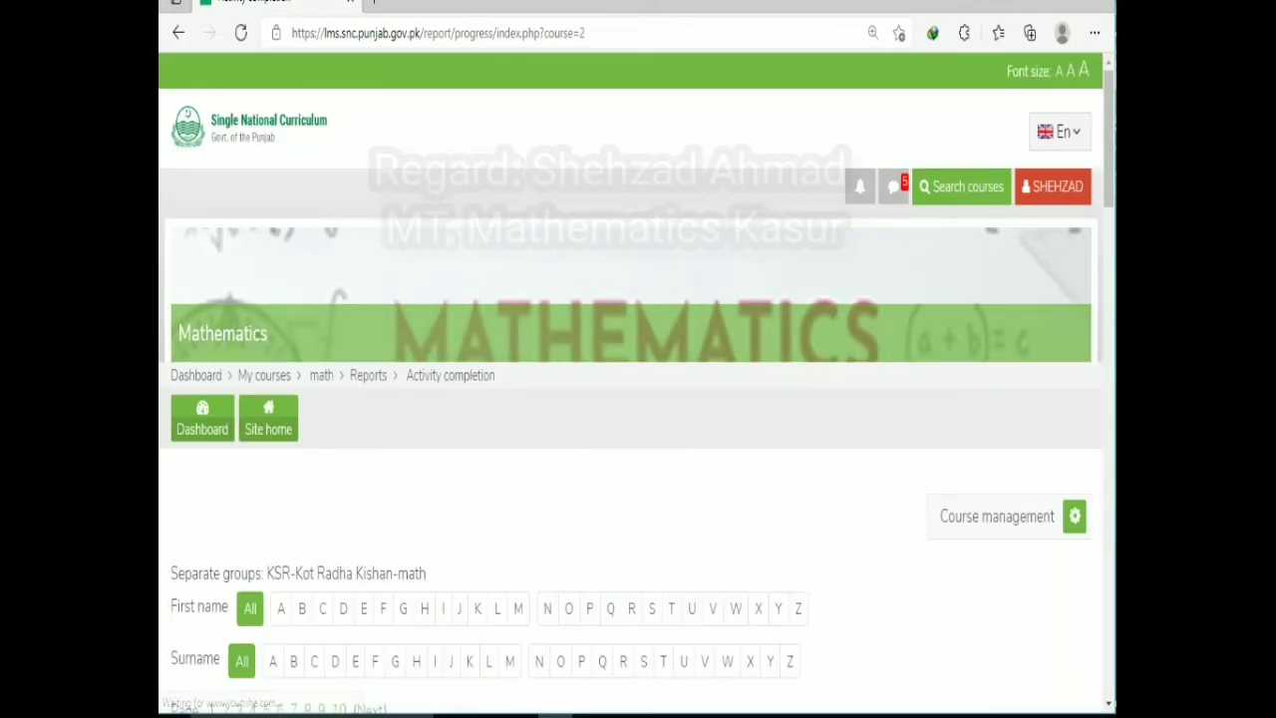
scroll(637, 387, "down", 4)
scroll(637, 387, "down", 1)
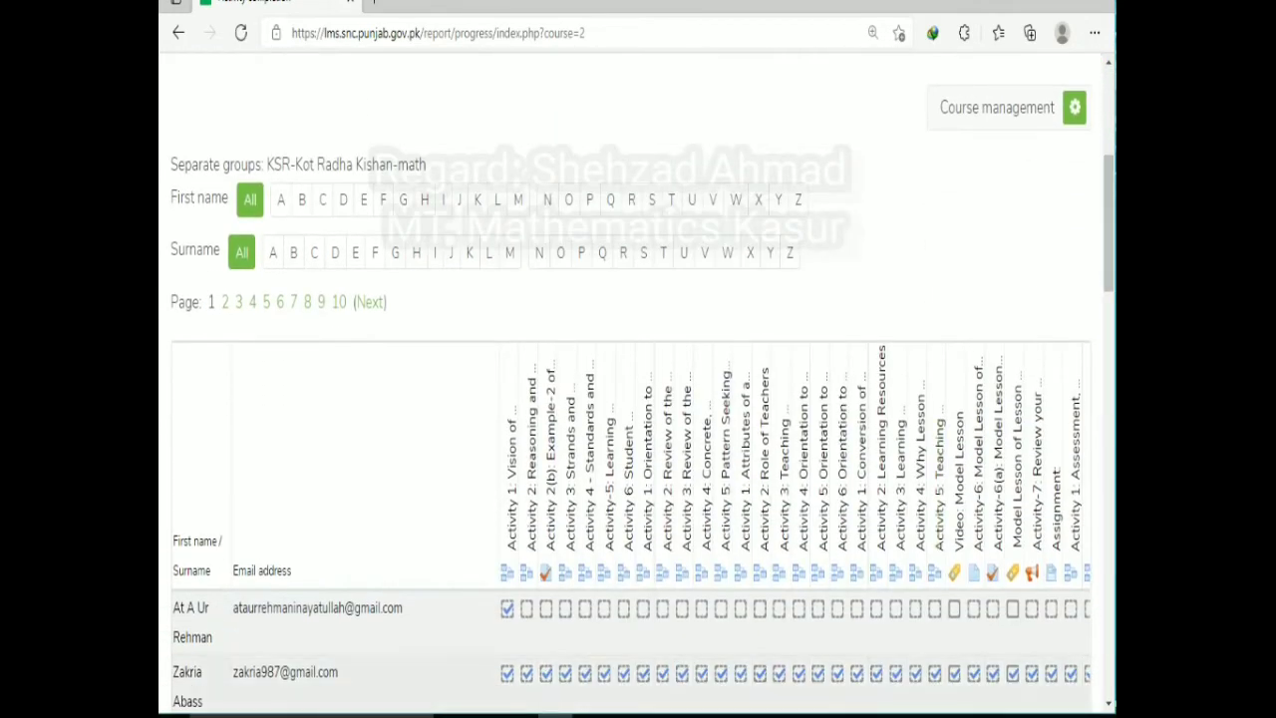
scroll(637, 387, "down", 2)
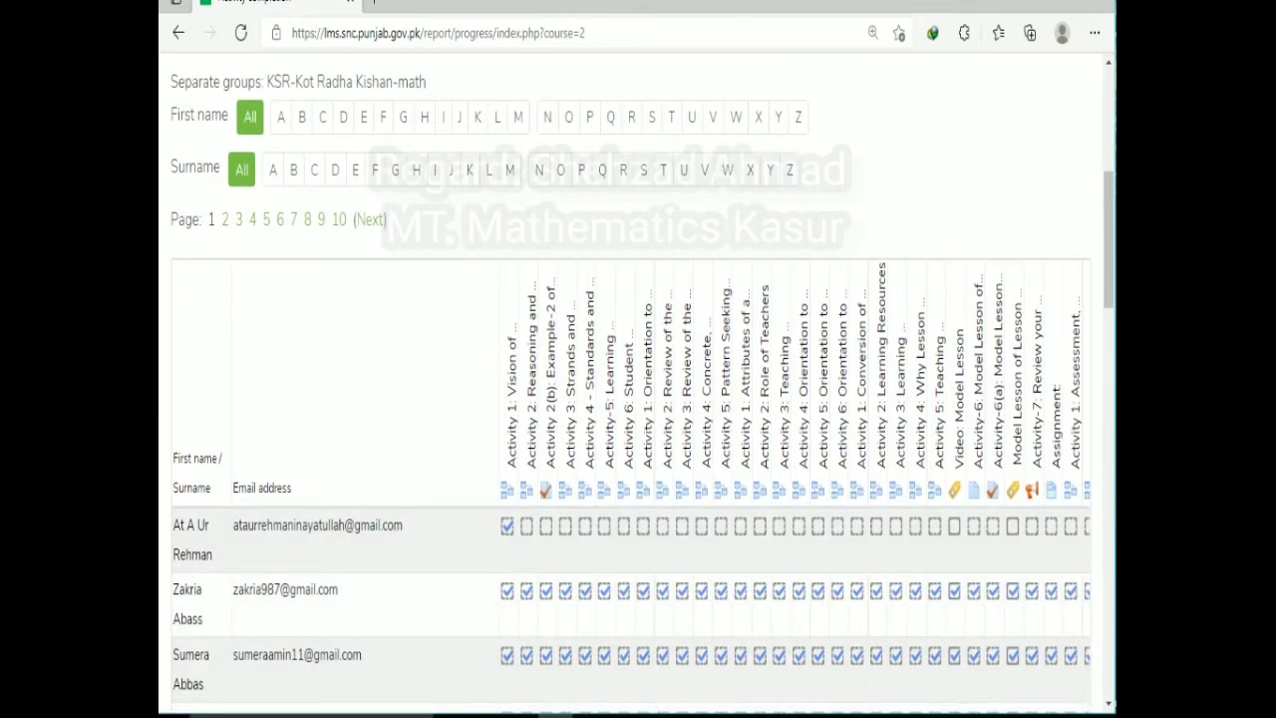
scroll(637, 387, "down", 20)
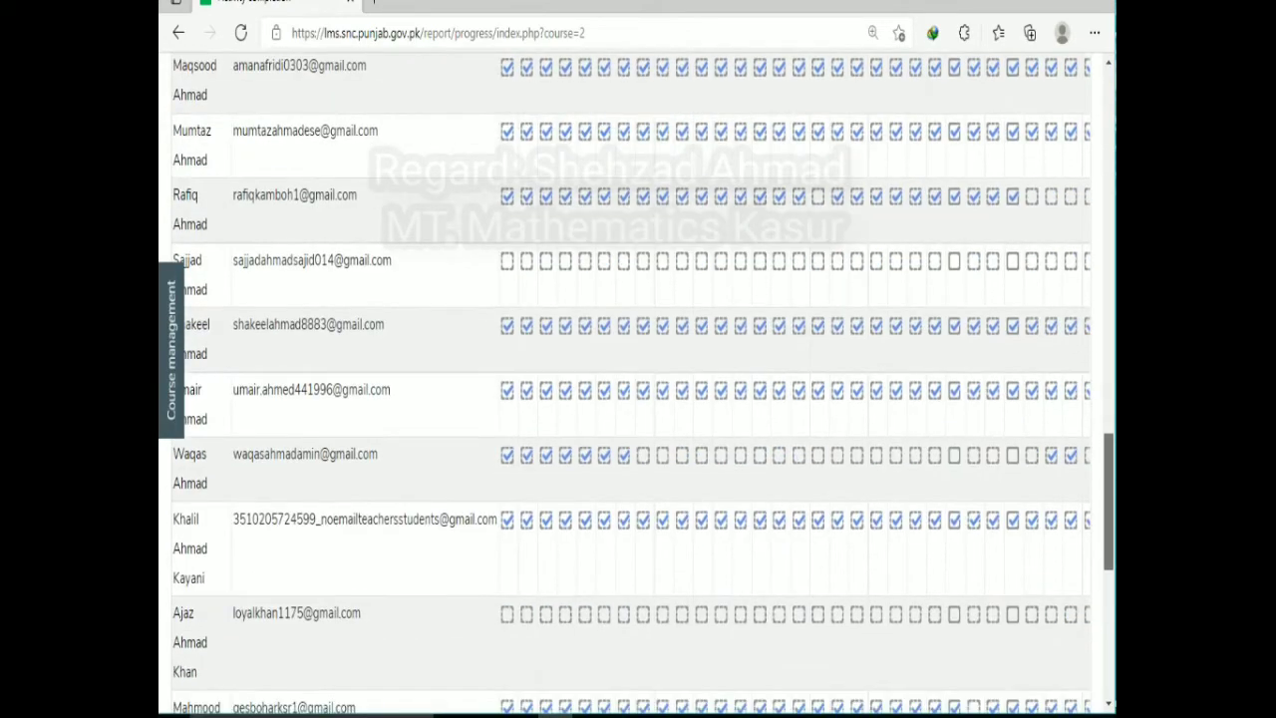
scroll(637, 386, "down", 12)
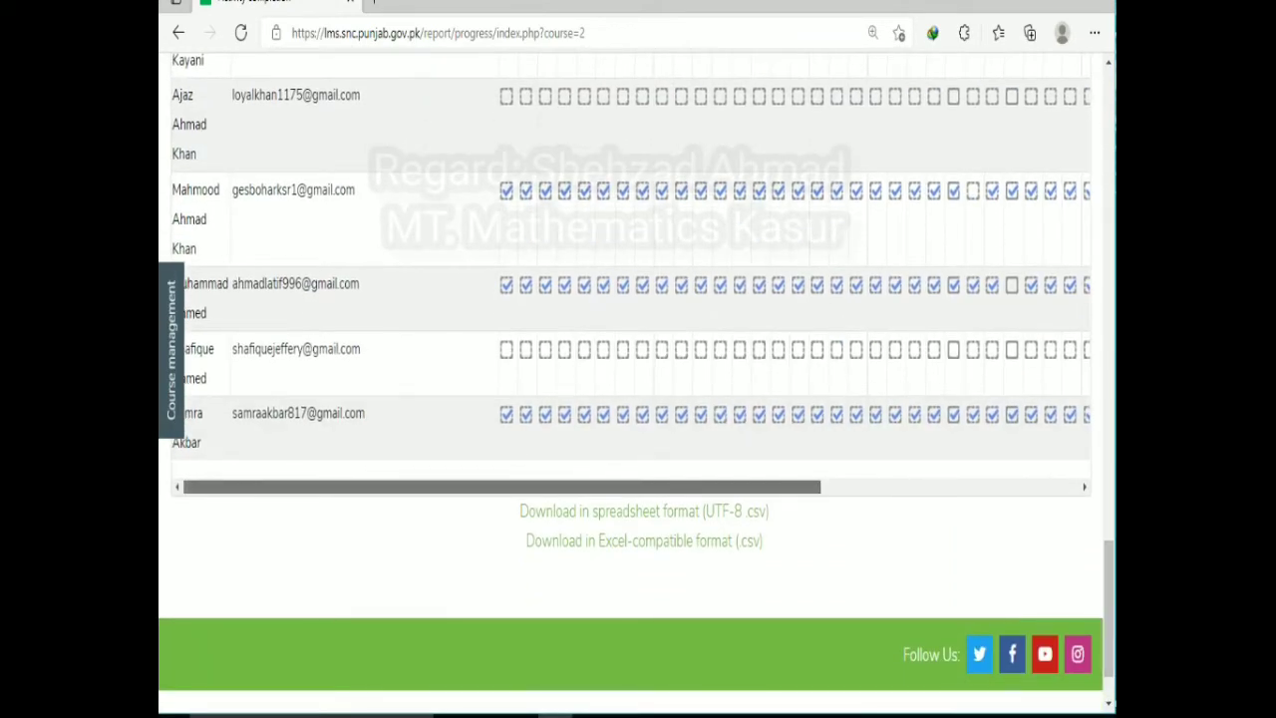
left_click_drag(638, 486, 897, 487)
scroll(637, 387, "up", 5)
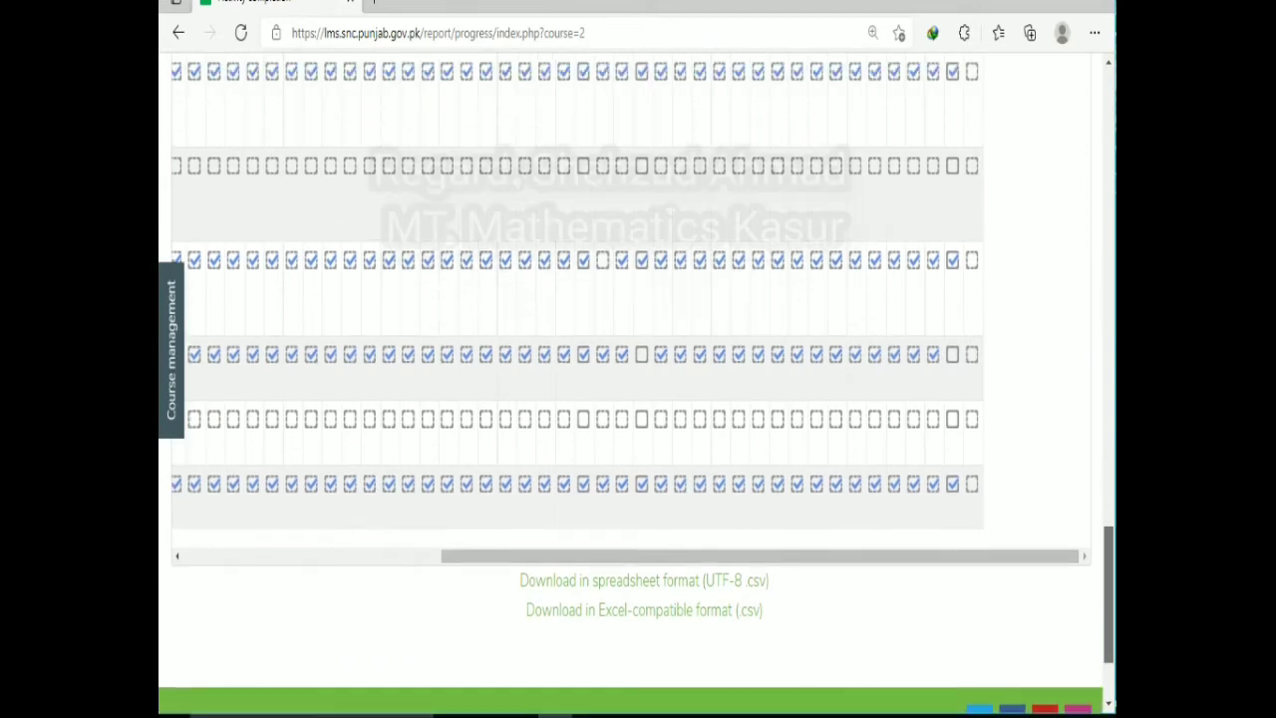
scroll(637, 387, "up", 5)
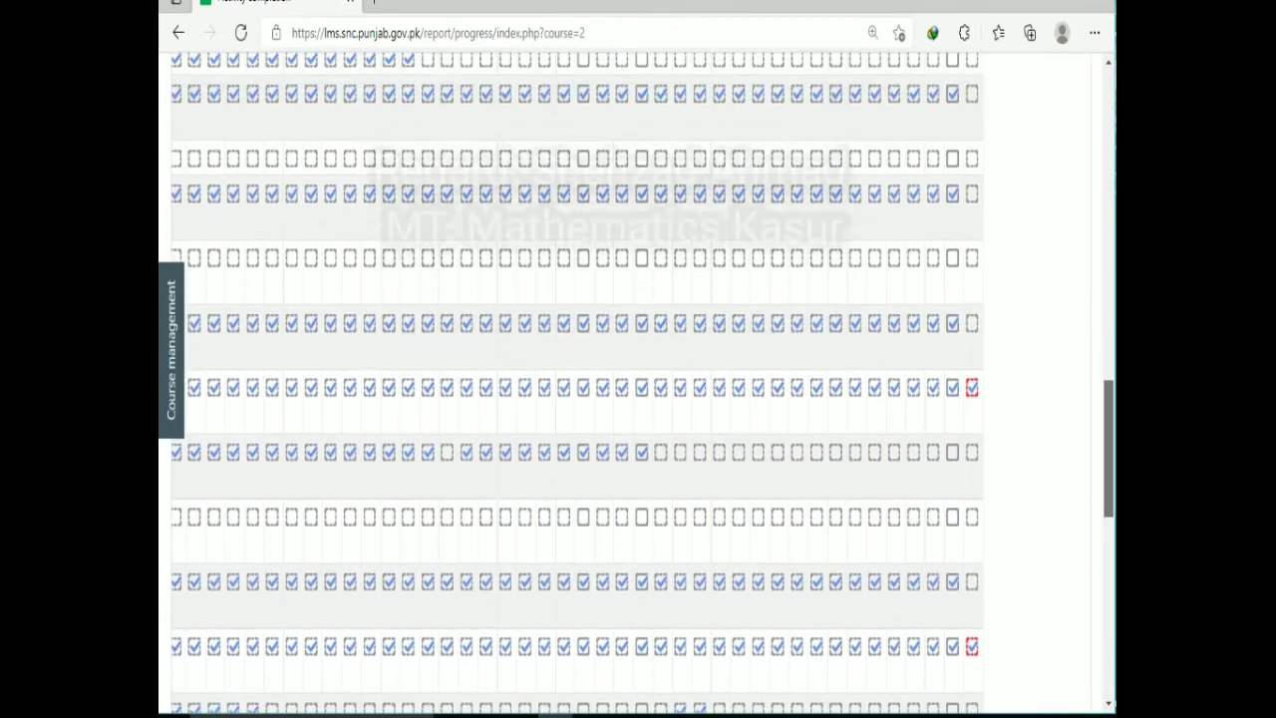
scroll(637, 387, "up", 5)
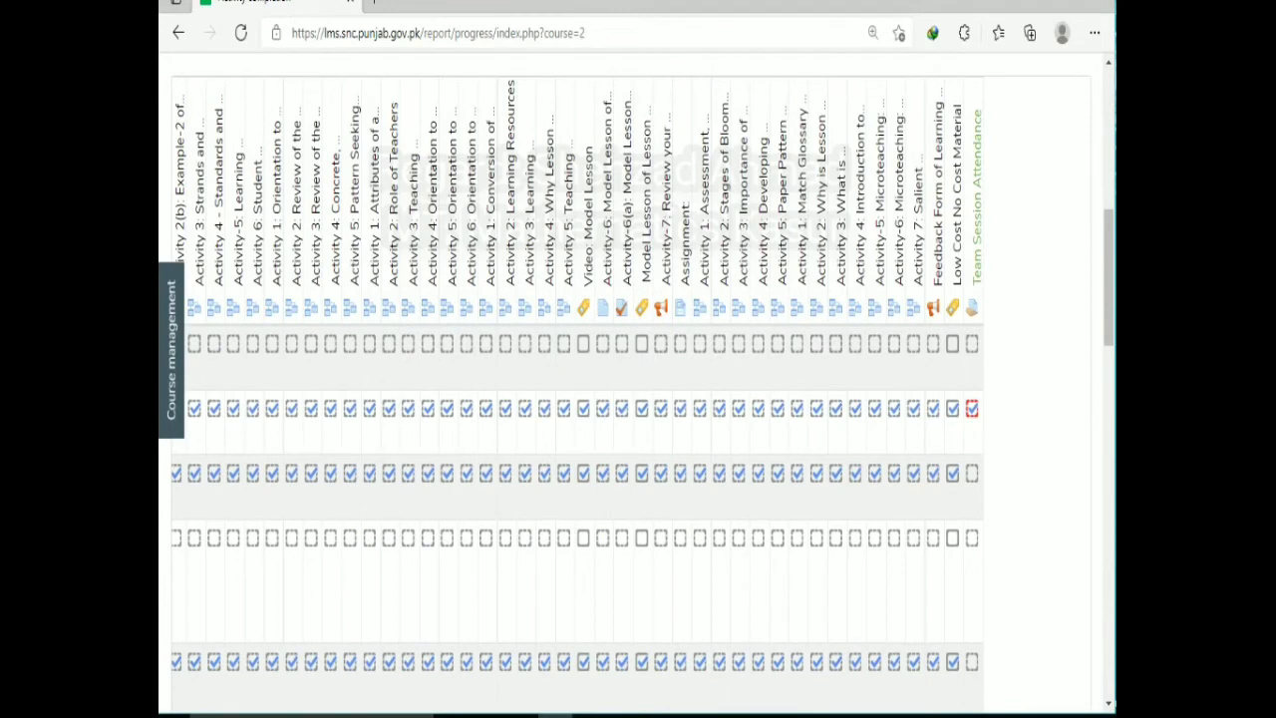
Step: Open the Team Session Attendance assignment from the report and check the Submitted and Needs grading figures in its grading summary
left_click(976, 199)
scroll(637, 386, "down", 6)
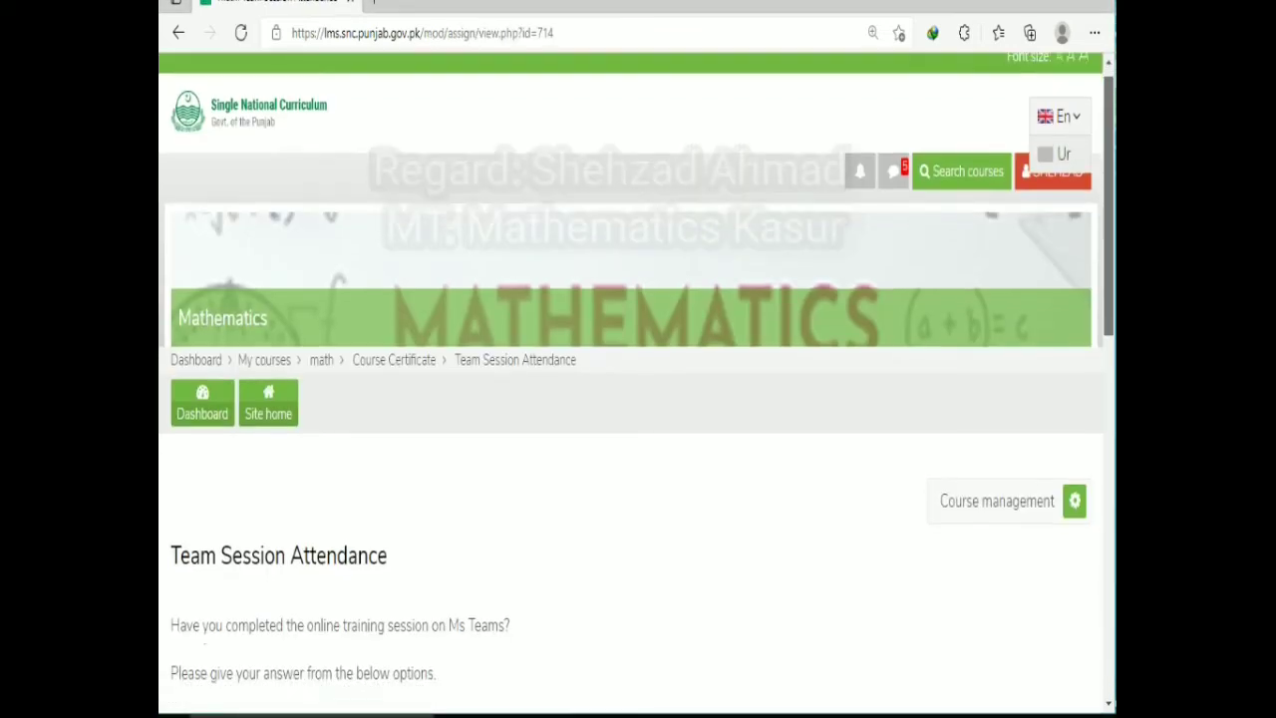
scroll(637, 387, "down", 2)
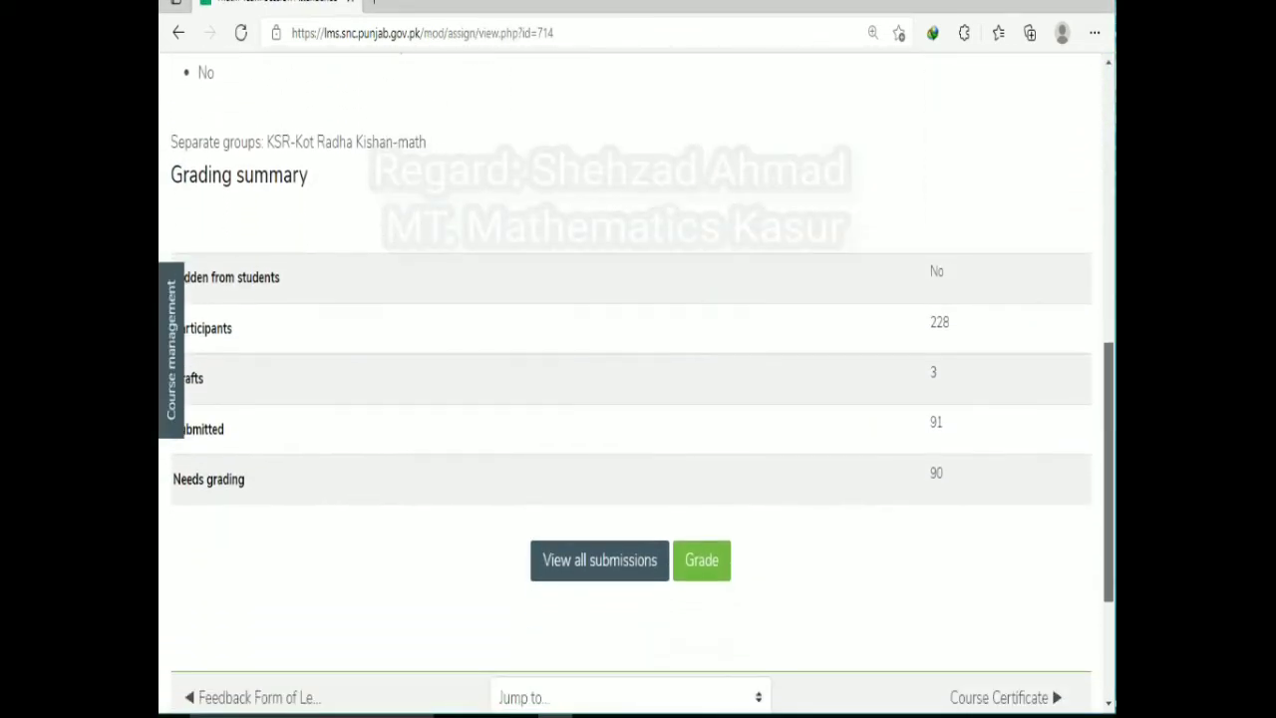
scroll(637, 387, "up", 1)
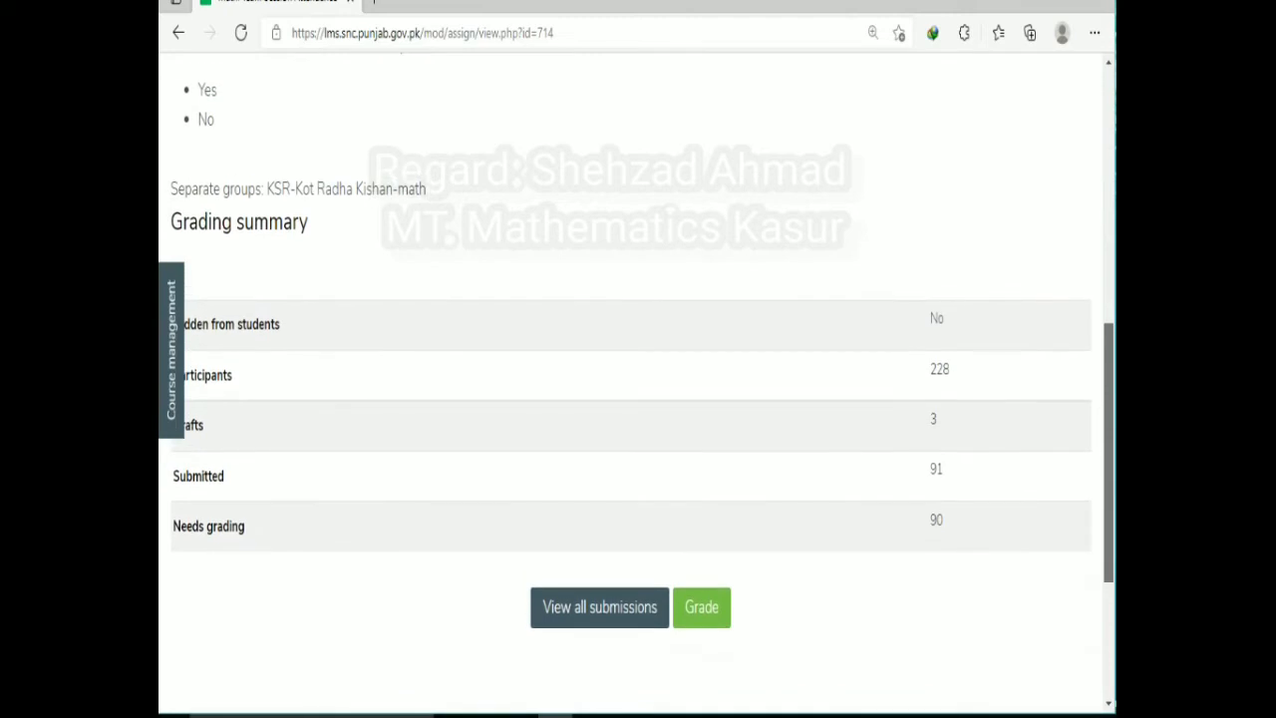
scroll(637, 387, "down", 2)
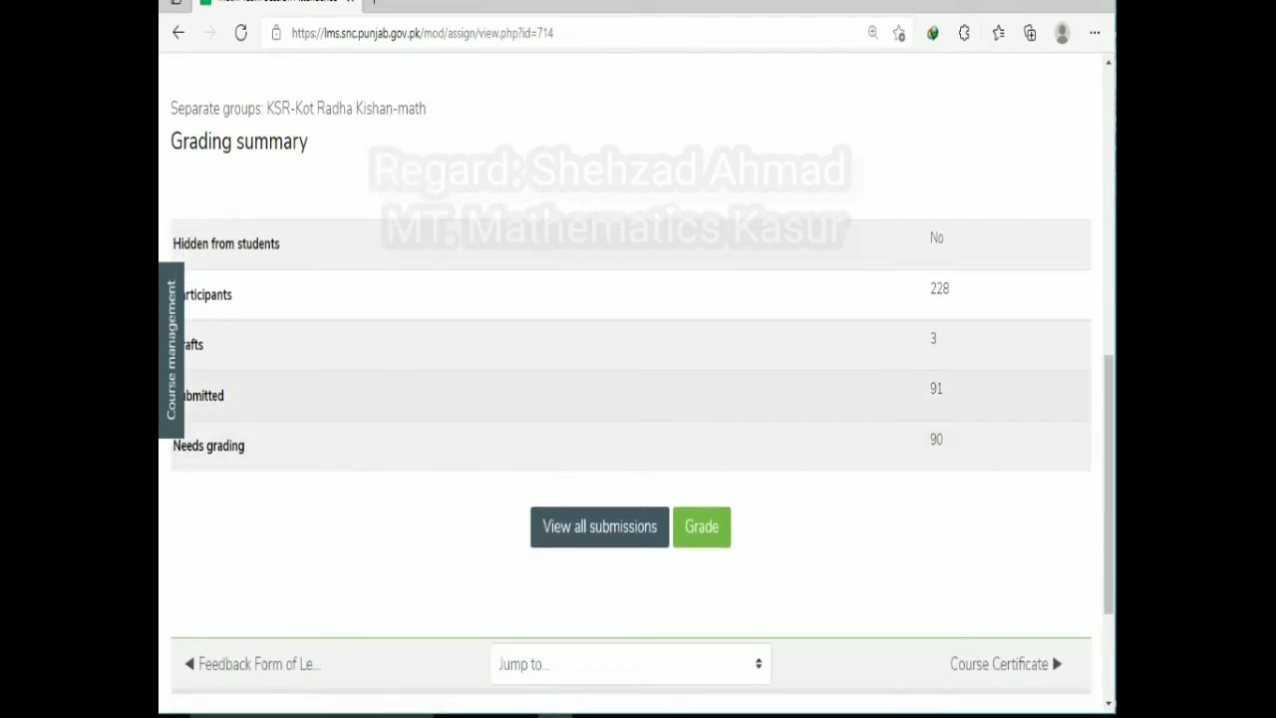
double_click(936, 389)
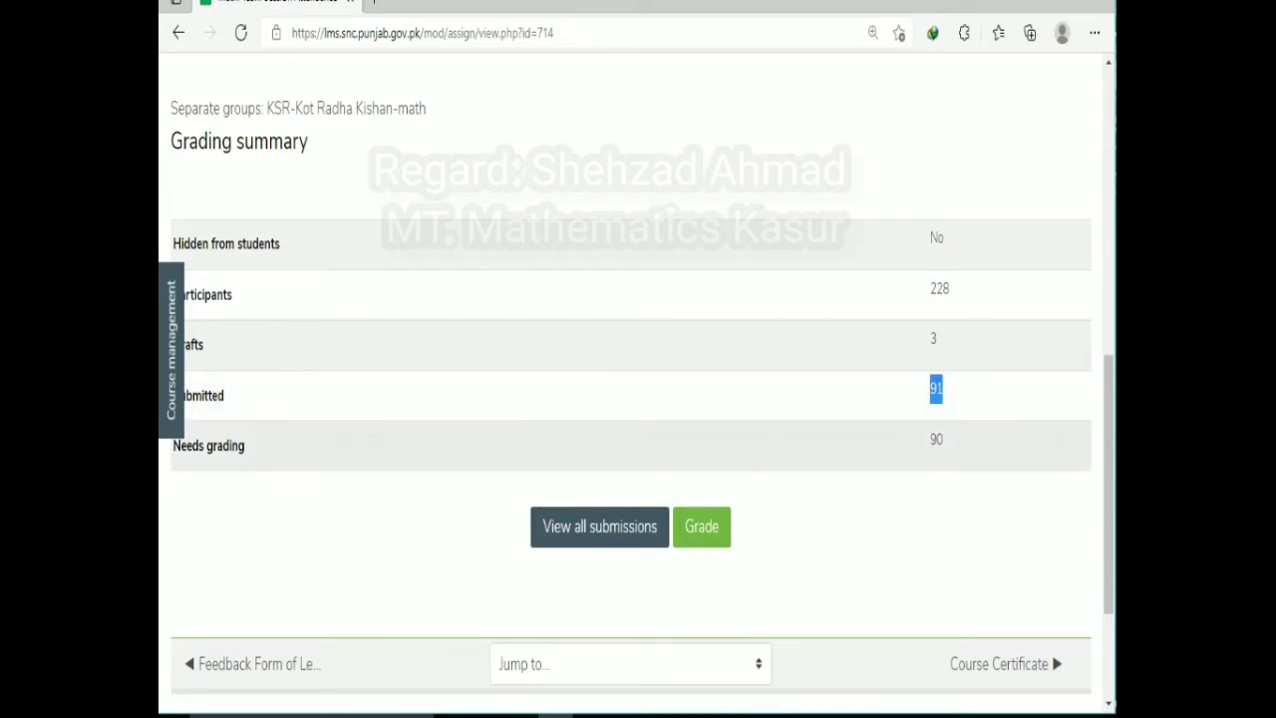
double_click(936, 439)
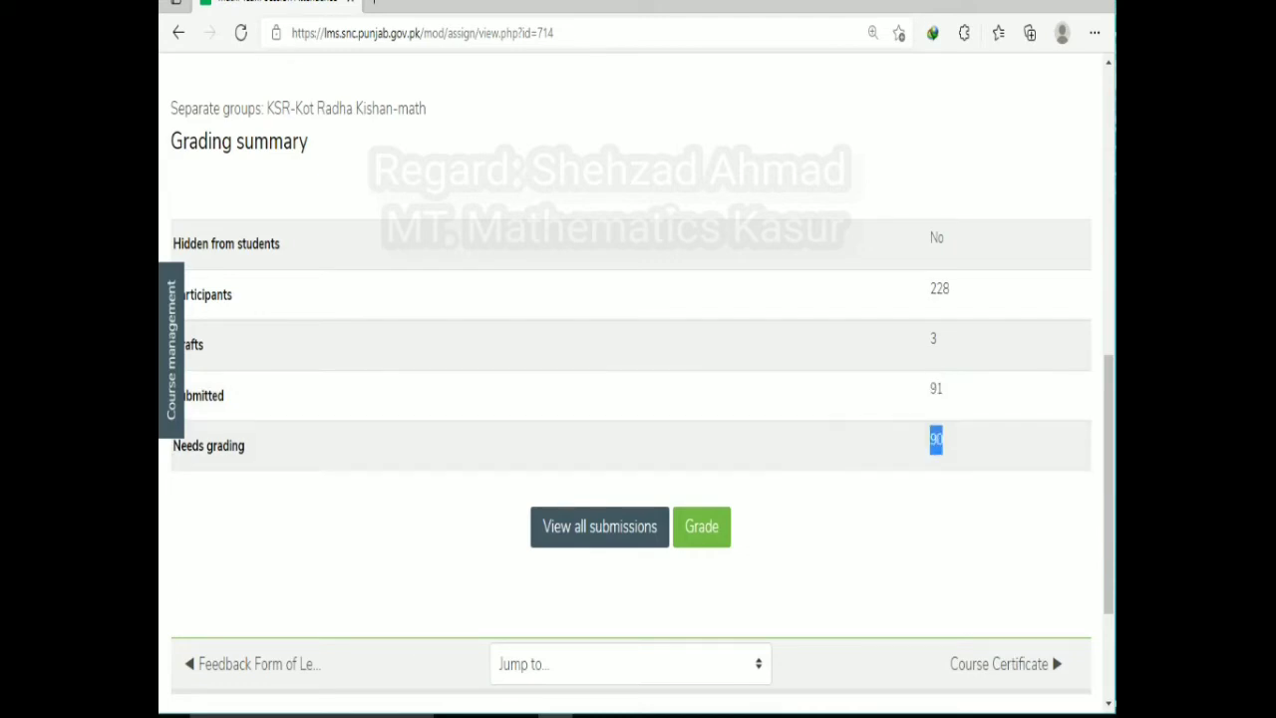
Step: Open the grading page for Team Session Attendance and examine the participant's submission status and grade form
left_click(701, 527)
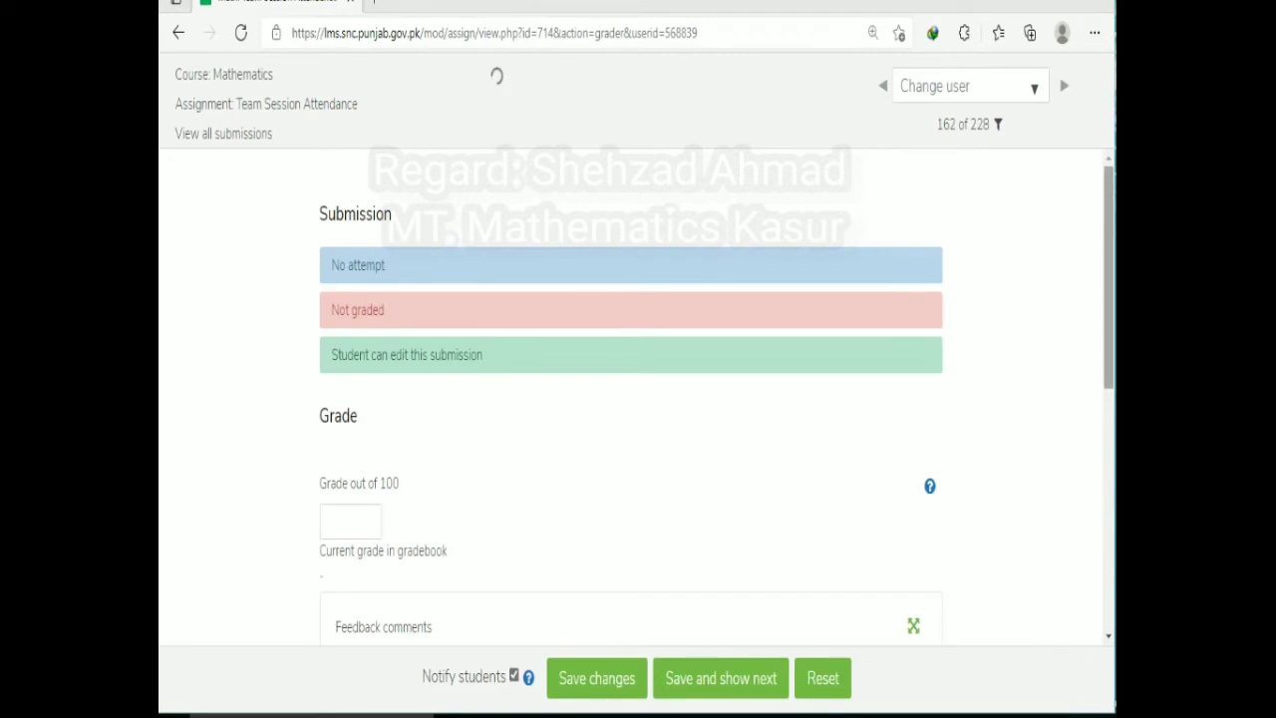
scroll(636, 399, "down", 4)
scroll(636, 399, "up", 4)
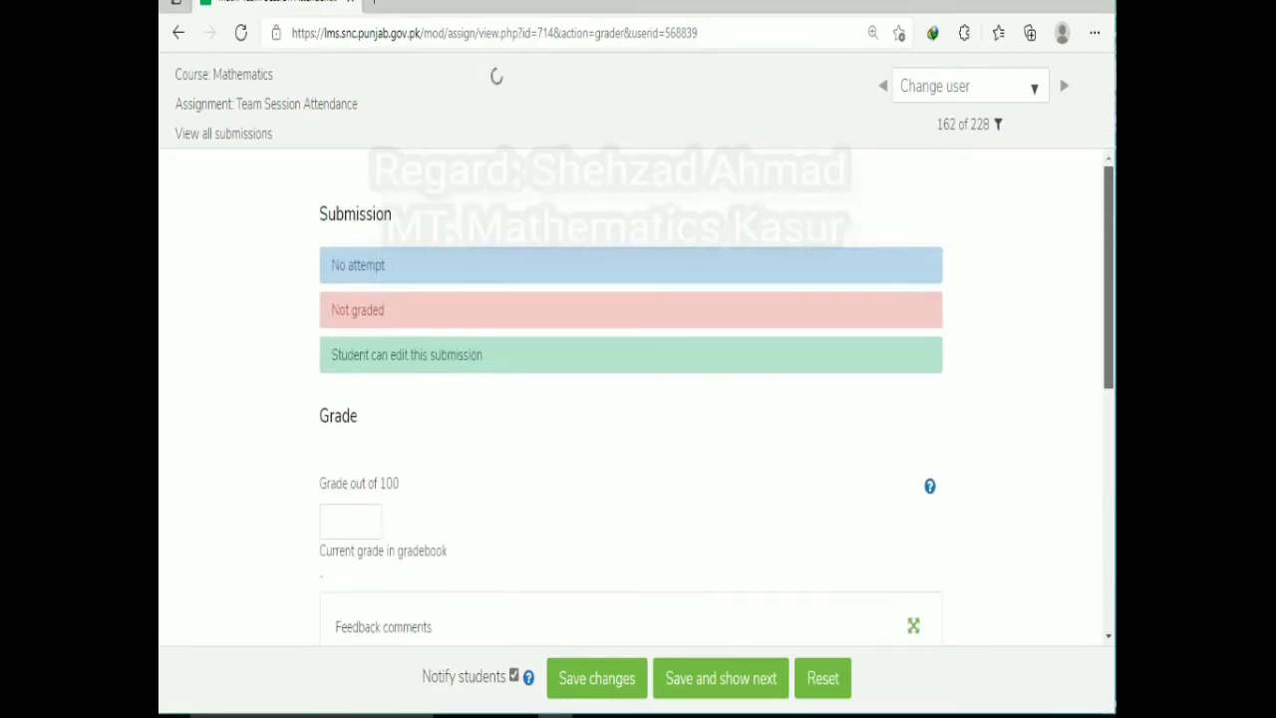
Step: Go back two participants on the grading page and choose another participant from the available users
left_click(970, 86)
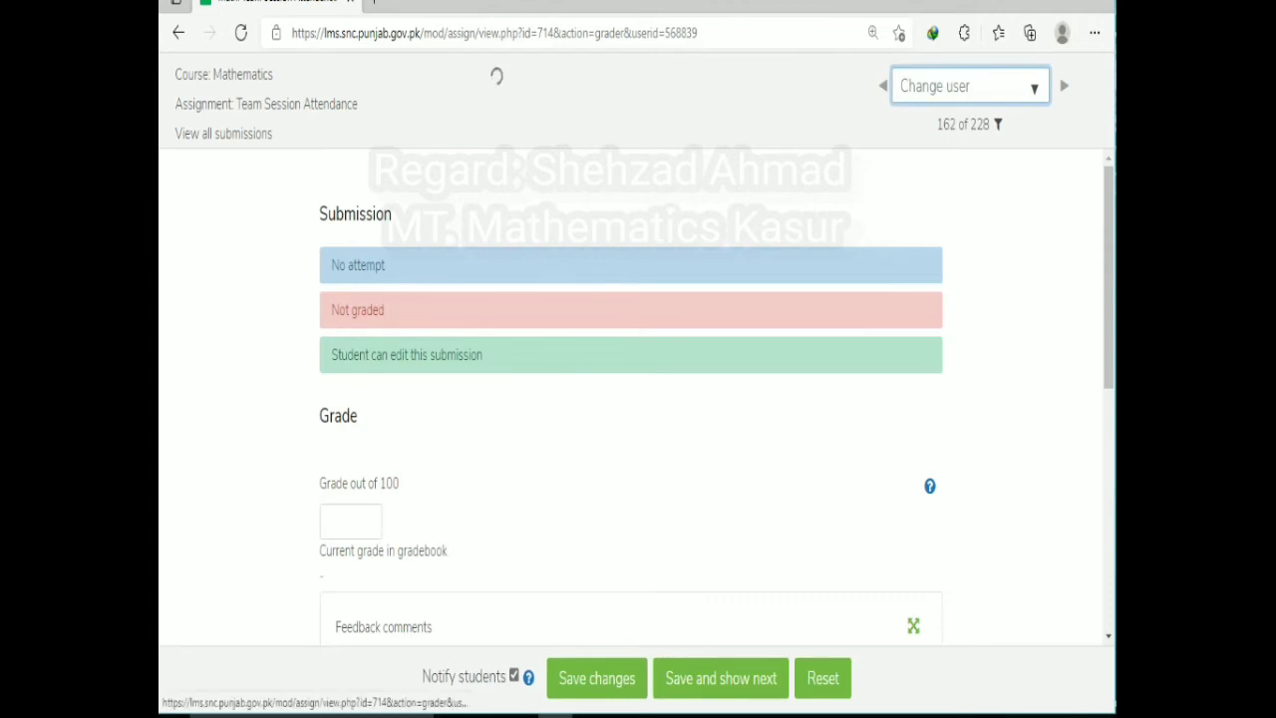
left_click(884, 86)
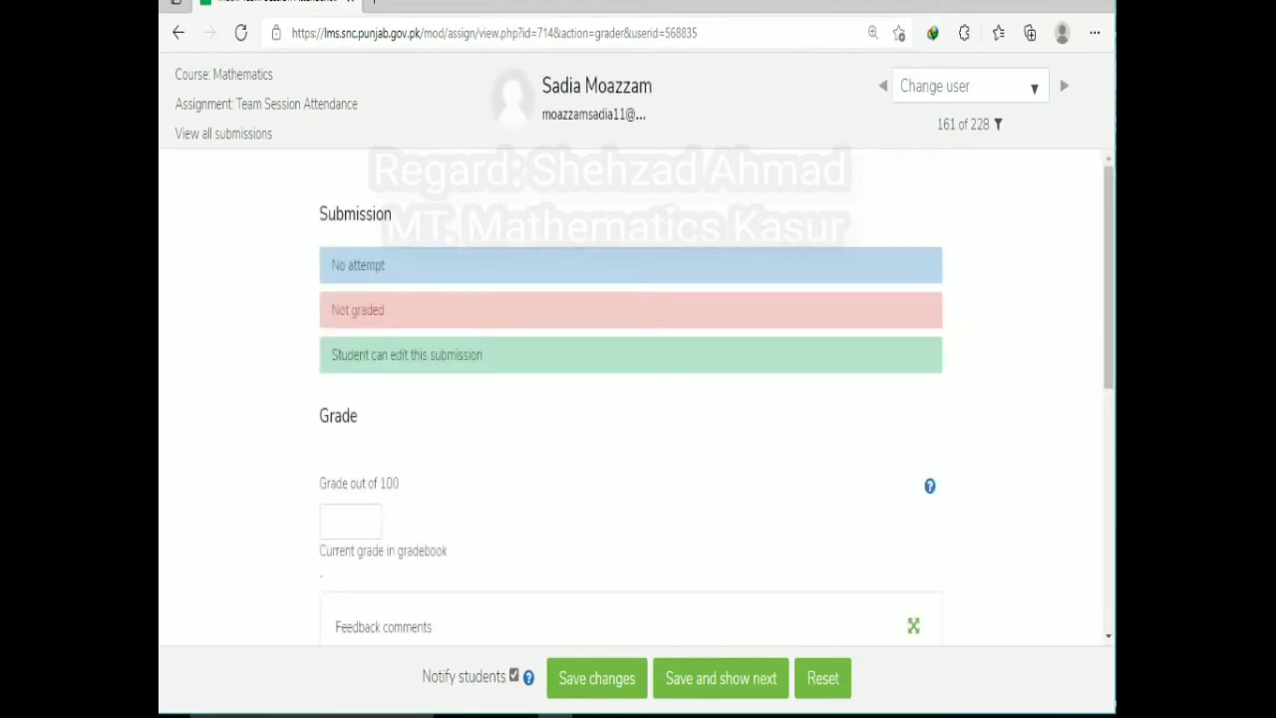
left_click(1034, 87)
left_click(883, 85)
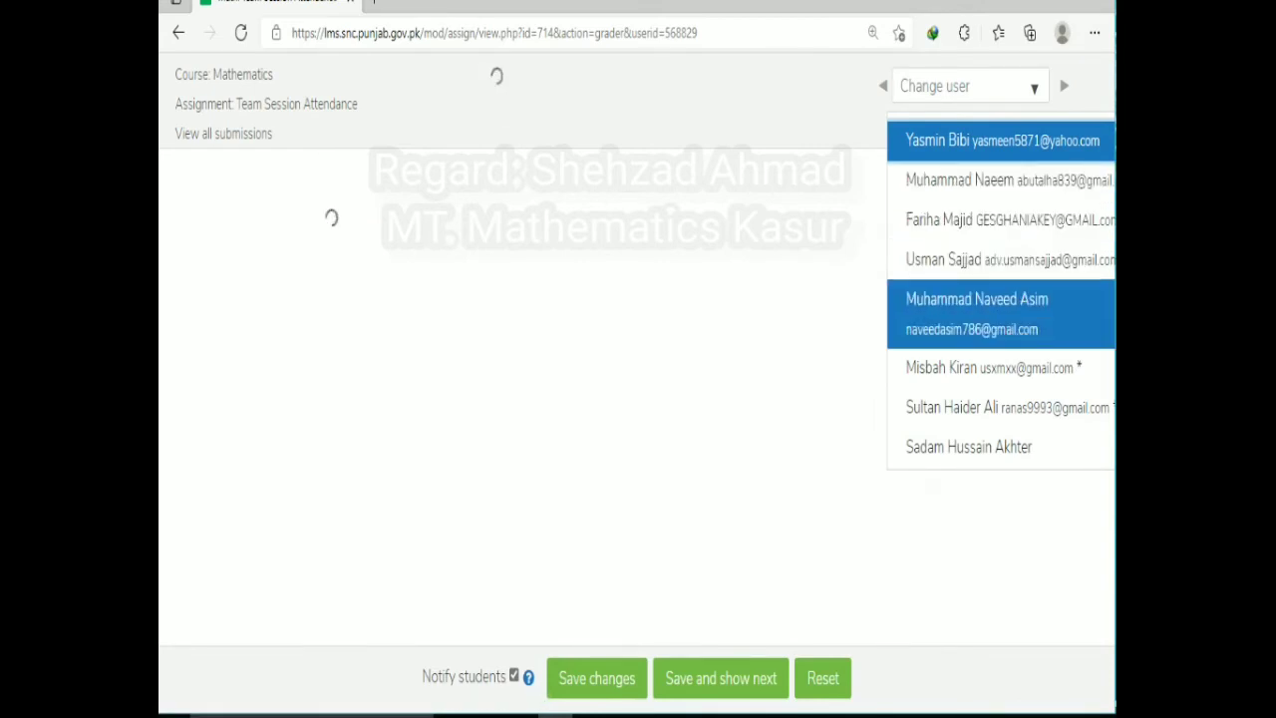
left_click(1000, 259)
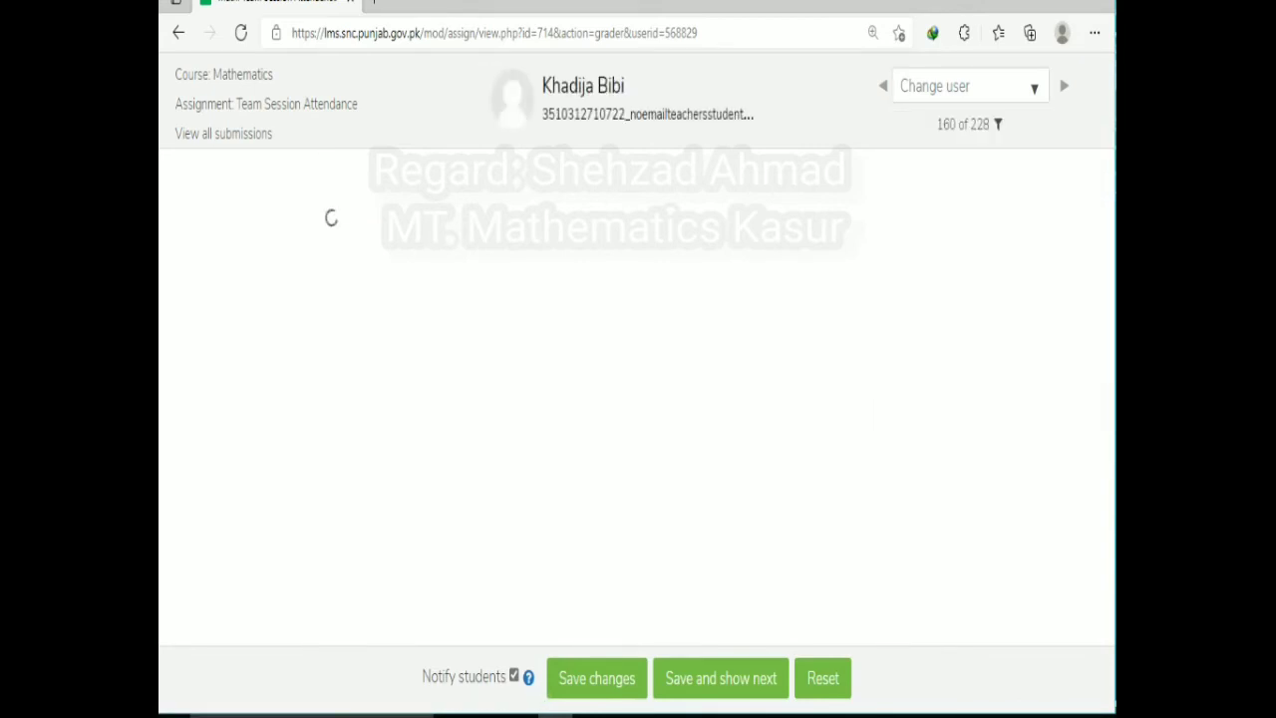